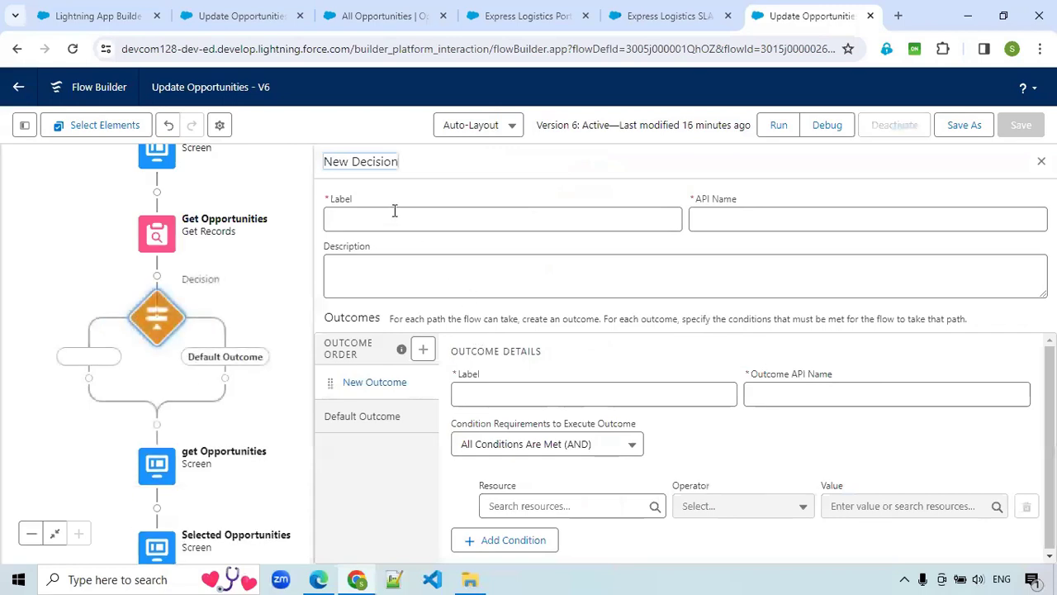
Label the new decision "Opportunities Decision" and name its first outcome "Records Found"
{"action": "type", "text": "Opportunity Decision"}
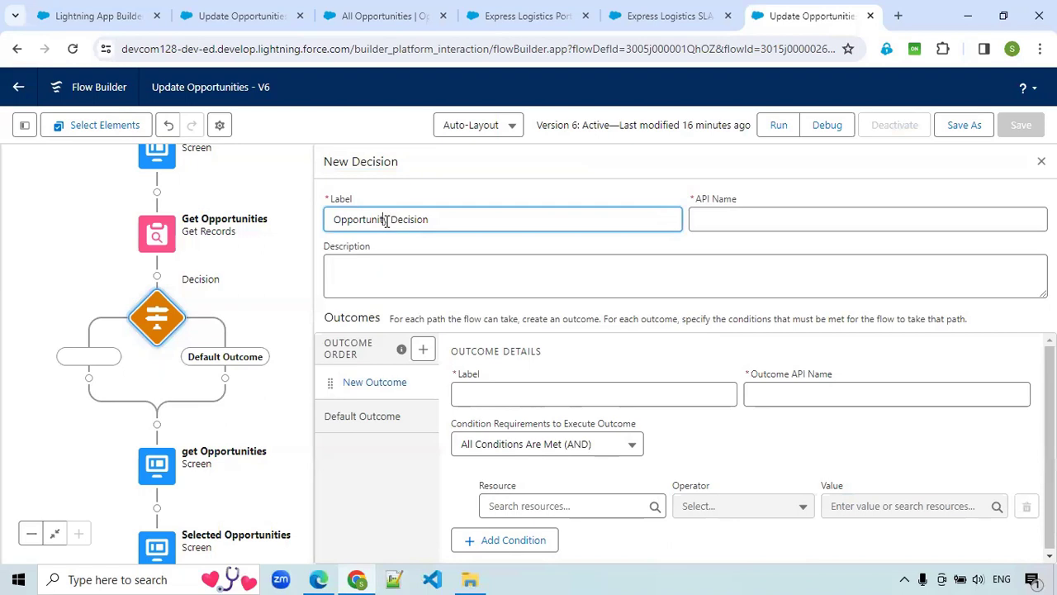
{"action": "key", "text": "BackSpace"}
{"action": "type", "text": "ies"}
{"action": "left_click", "coordinate": [499, 394]}
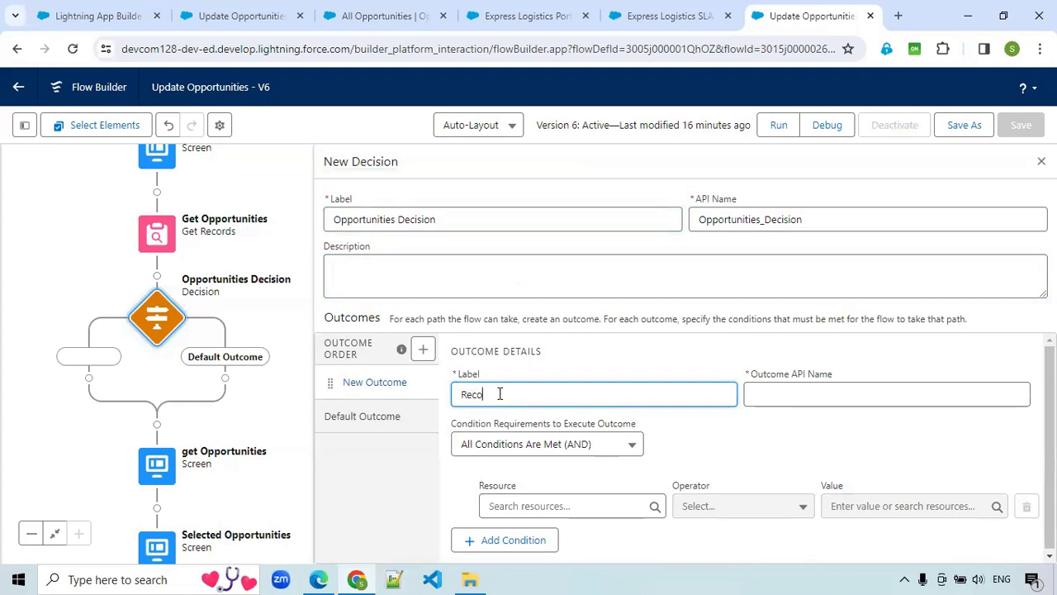
{"action": "type", "text": "Records Found"}
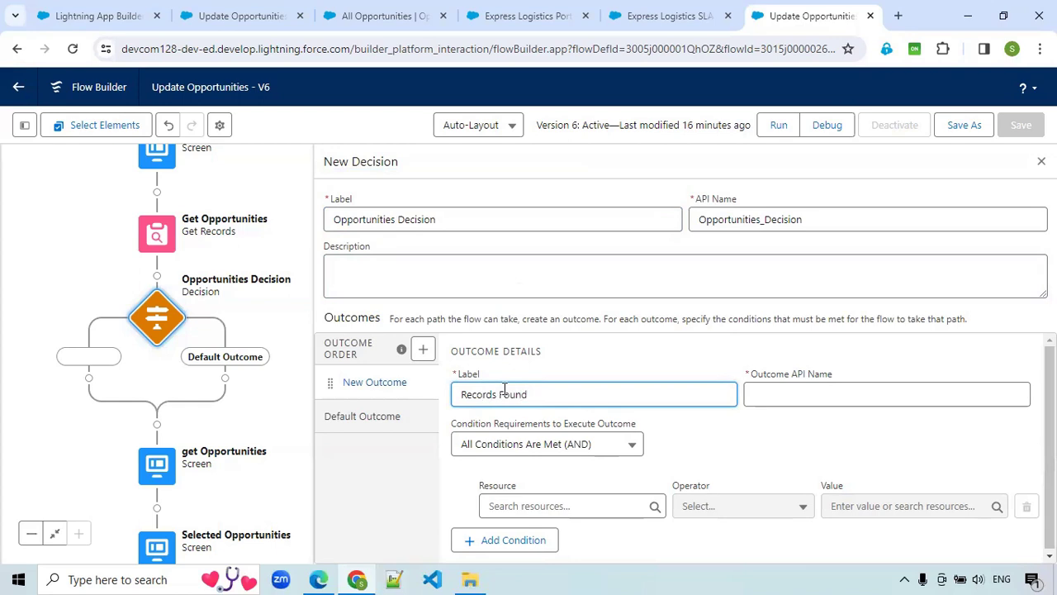
{"action": "key", "text": "Tab"}
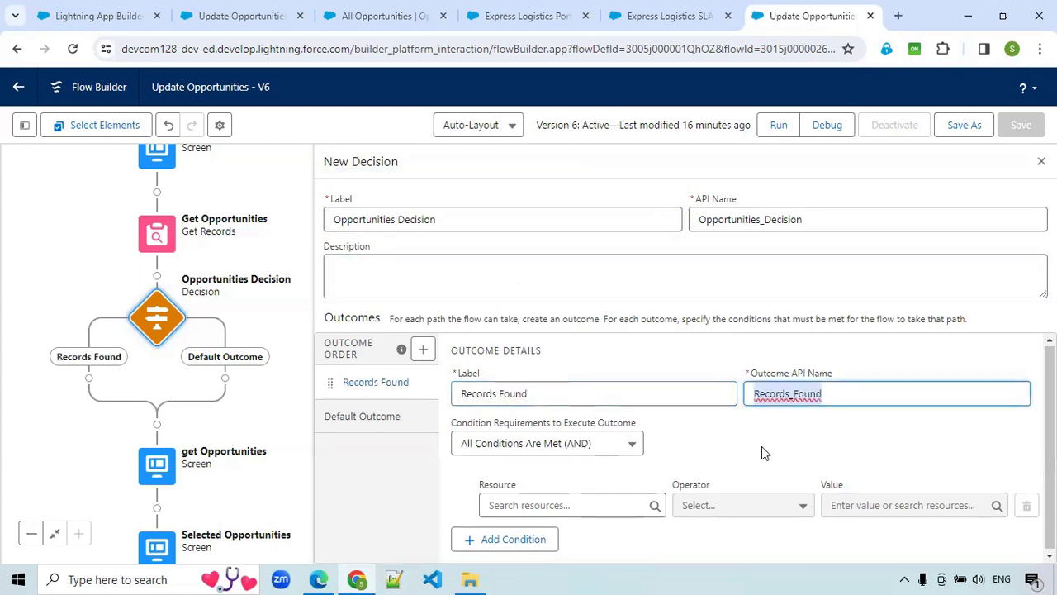
Base the Records Found condition on the Opportunities from Get_Opportunities collection with the Is Null operator
{"action": "left_click", "coordinate": [564, 506]}
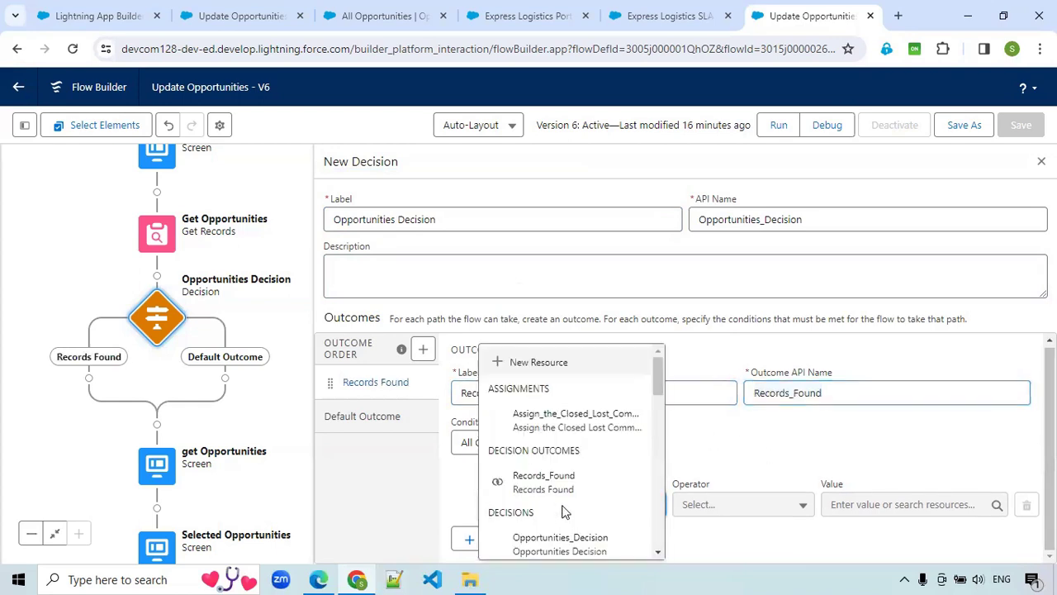
{"action": "scroll", "coordinate": [591, 458], "scroll_direction": "down", "scroll_amount": 2}
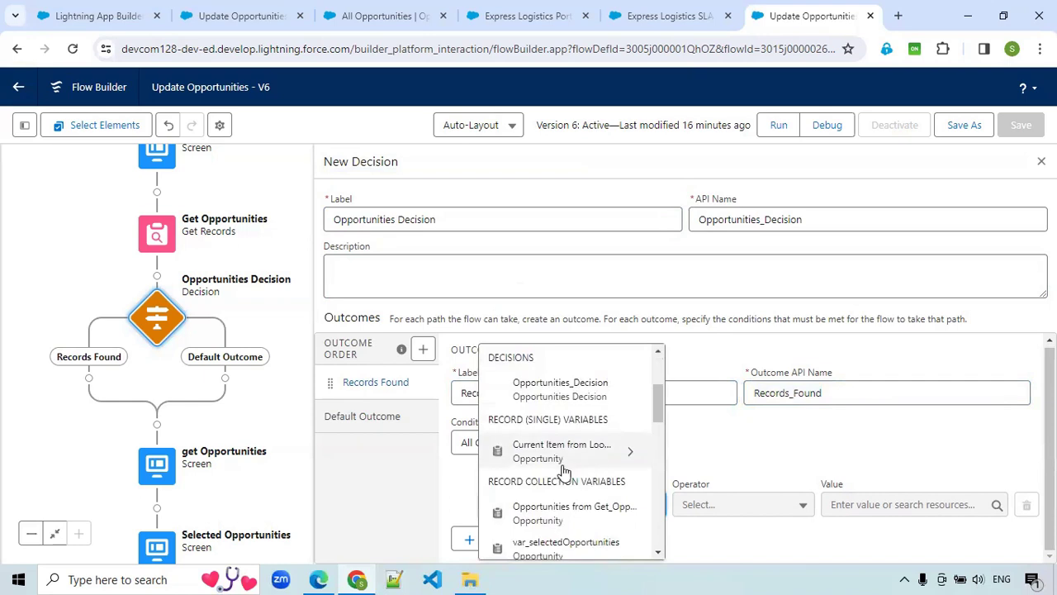
{"action": "left_click", "coordinate": [619, 514]}
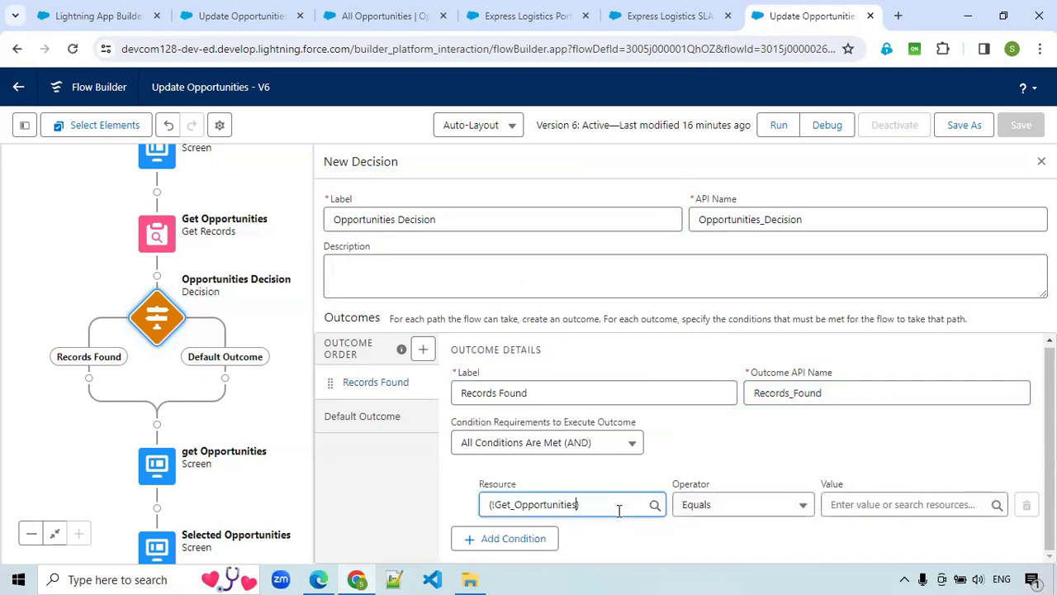
{"action": "left_click", "coordinate": [762, 514]}
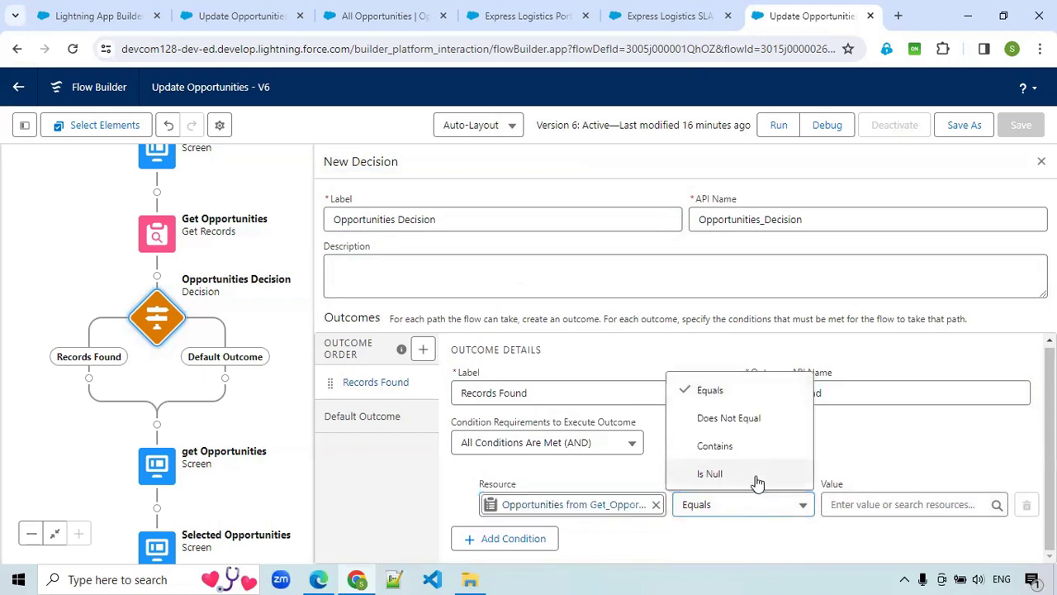
{"action": "left_click", "coordinate": [757, 474]}
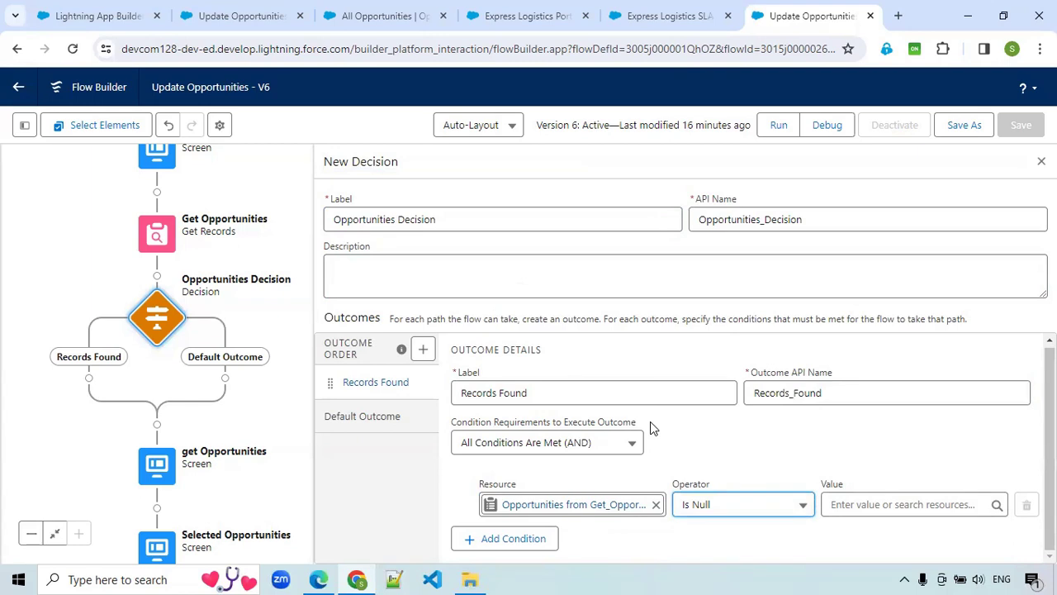
Set the Records Found condition's value to $GlobalConstant.False
{"action": "left_click", "coordinate": [908, 505]}
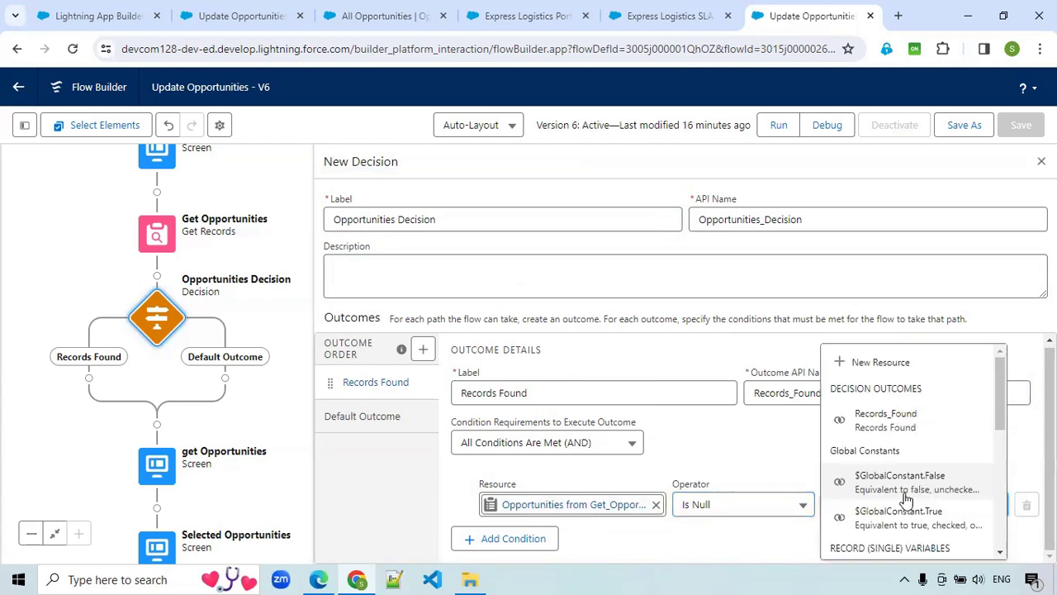
{"action": "type", "text": "fase"}
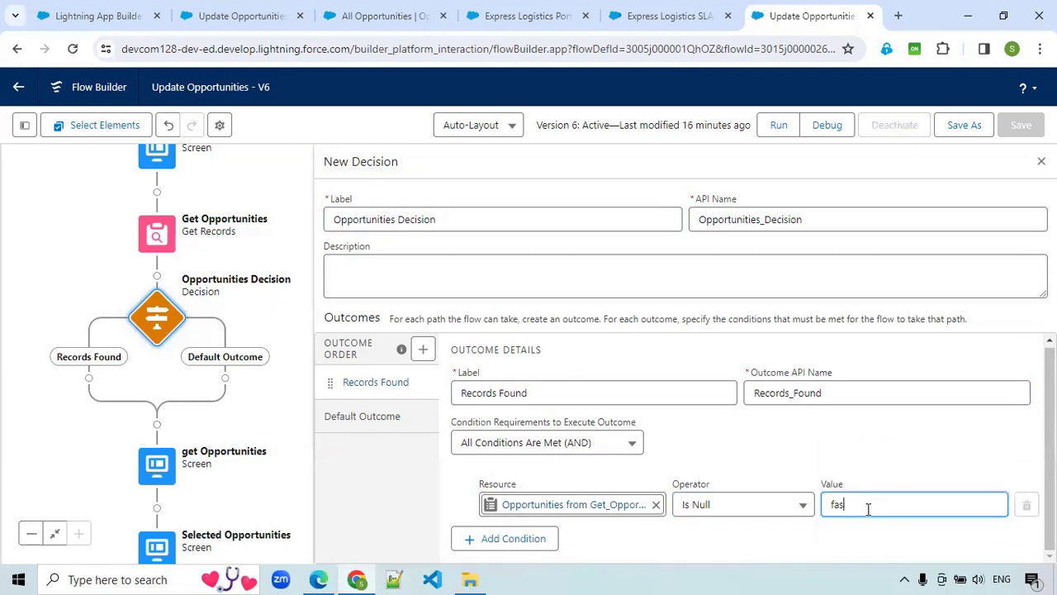
{"action": "key", "text": "BackSpace"}
{"action": "key", "text": "BackSpace"}
{"action": "key", "text": "BackSpace"}
{"action": "type", "text": "f"}
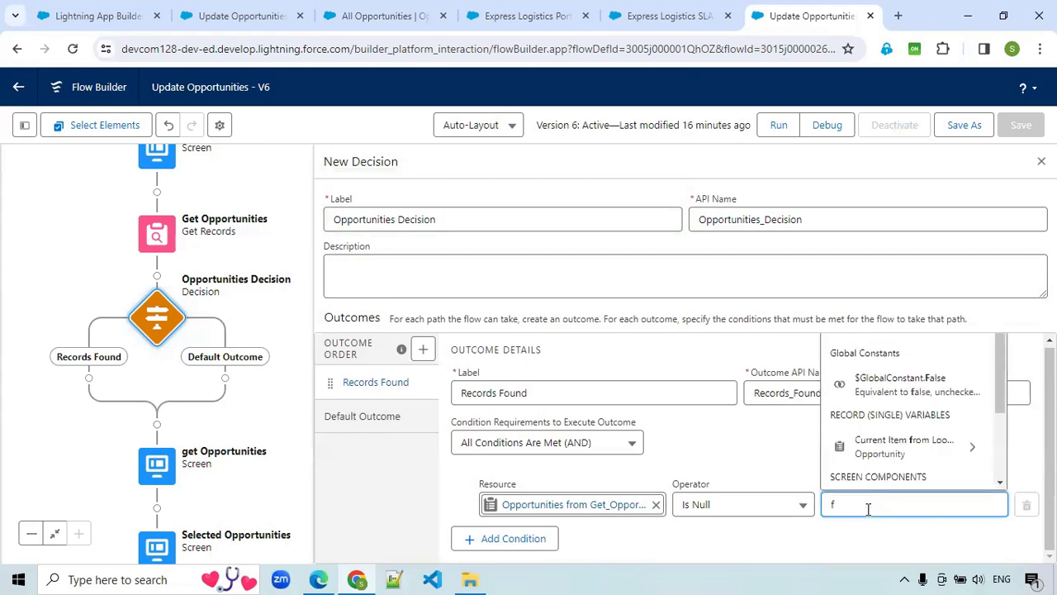
{"action": "type", "text": "a"}
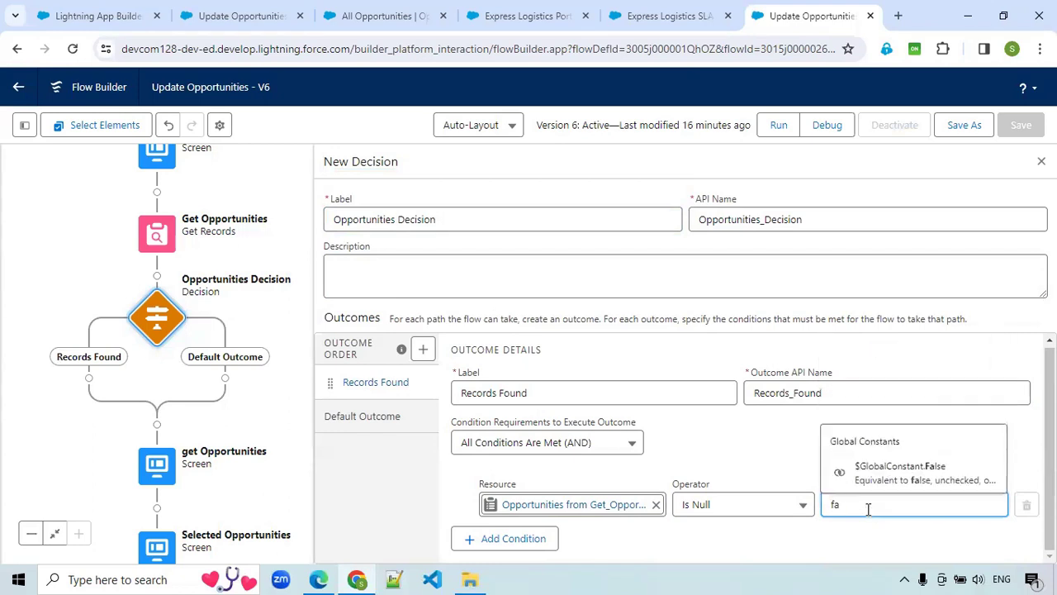
{"action": "left_click", "coordinate": [909, 472]}
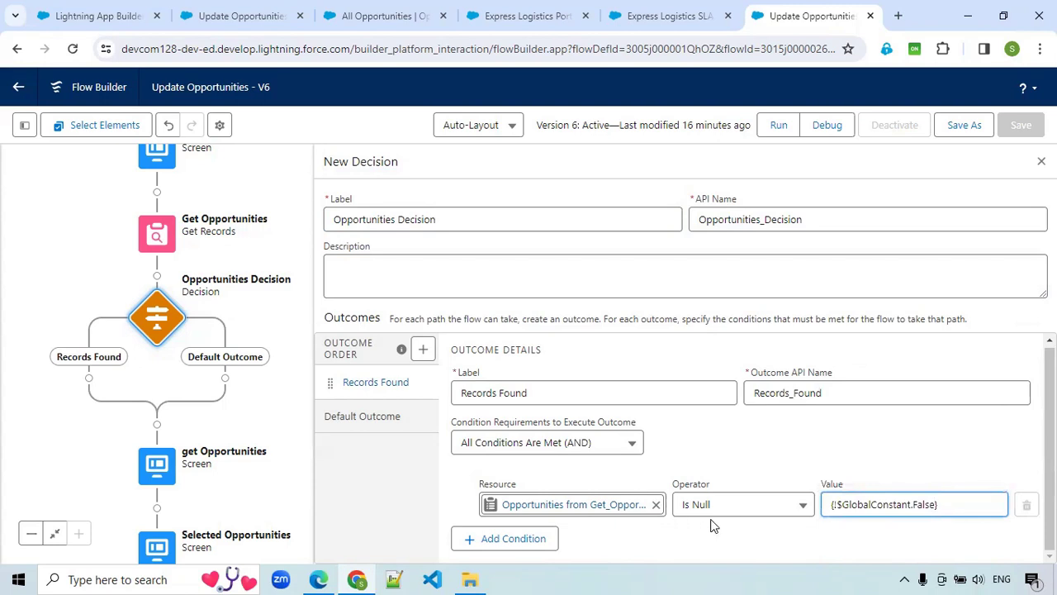
{"action": "left_click", "coordinate": [813, 451]}
Add a second outcome labelled "Records Not Found" that tests Opportunities from Get_Opportunities with the Is Null operator
{"action": "left_click", "coordinate": [423, 351]}
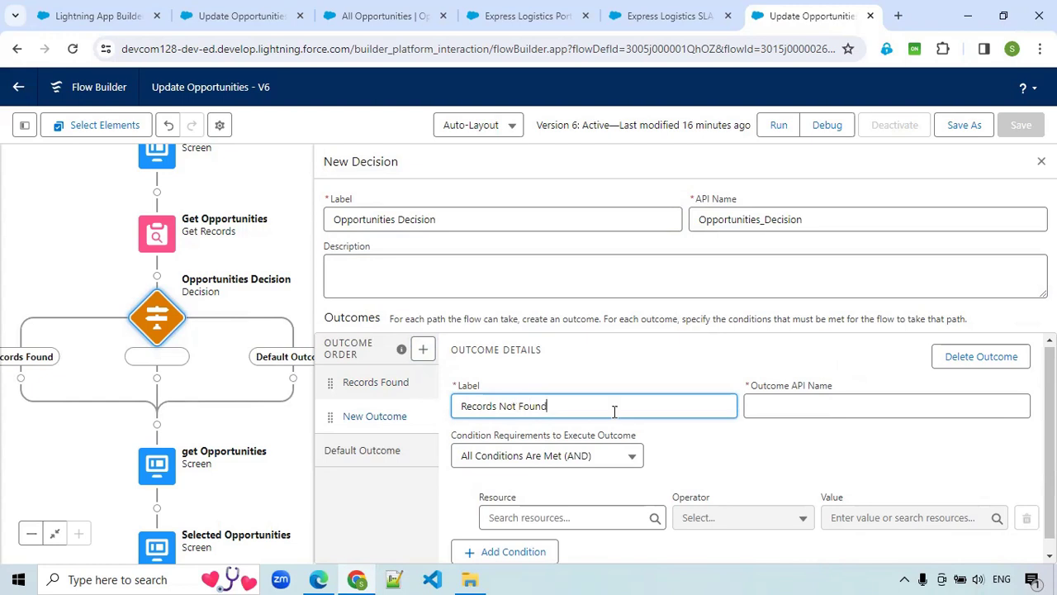
{"action": "key", "text": "Tab"}
{"action": "left_click", "coordinate": [527, 508]}
{"action": "scroll", "coordinate": [536, 500], "scroll_direction": "down", "scroll_amount": 3}
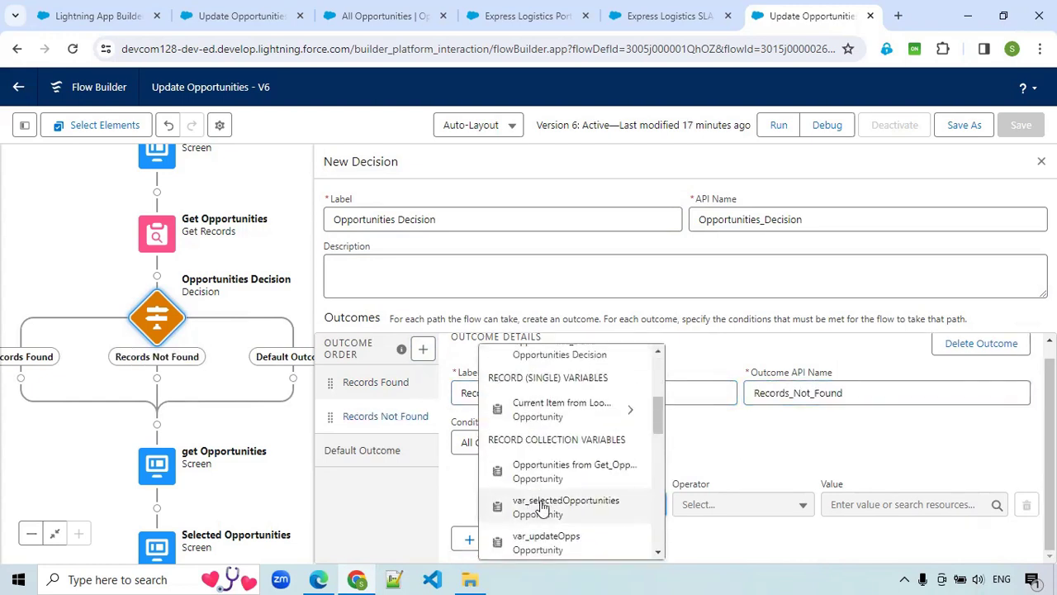
{"action": "left_click", "coordinate": [602, 482]}
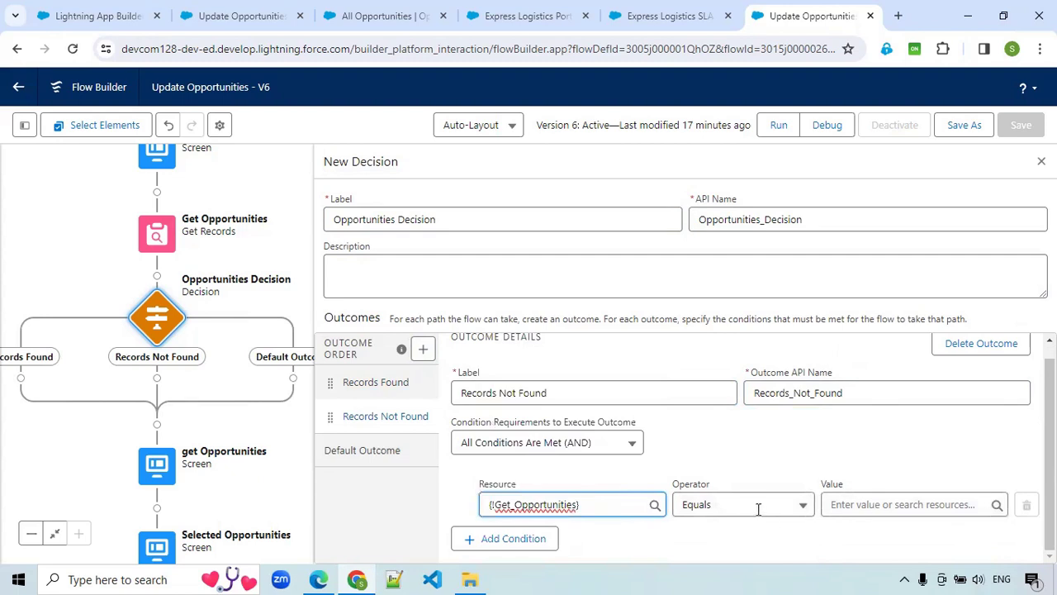
{"action": "left_click", "coordinate": [753, 510]}
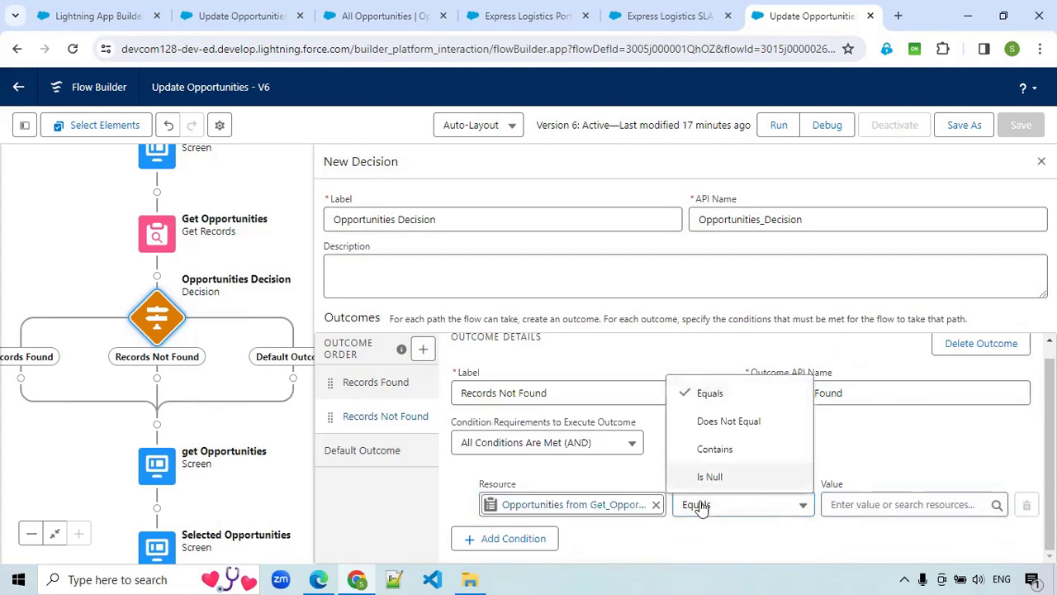
{"action": "left_click", "coordinate": [732, 487]}
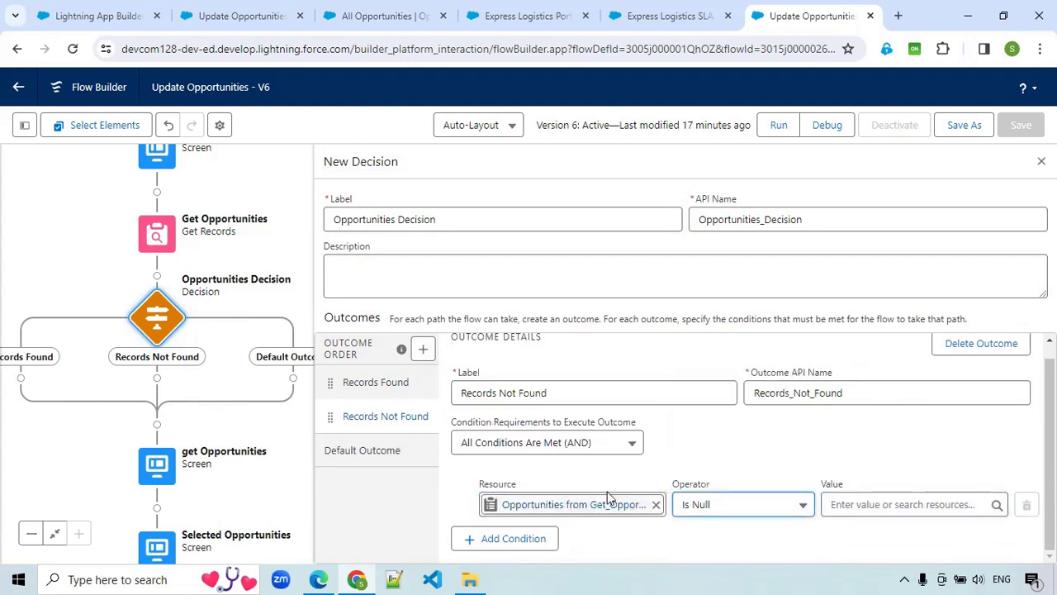
Set the Records Not Found condition's value to $GlobalConstant.True and close the decision's properties
{"action": "left_click", "coordinate": [855, 502]}
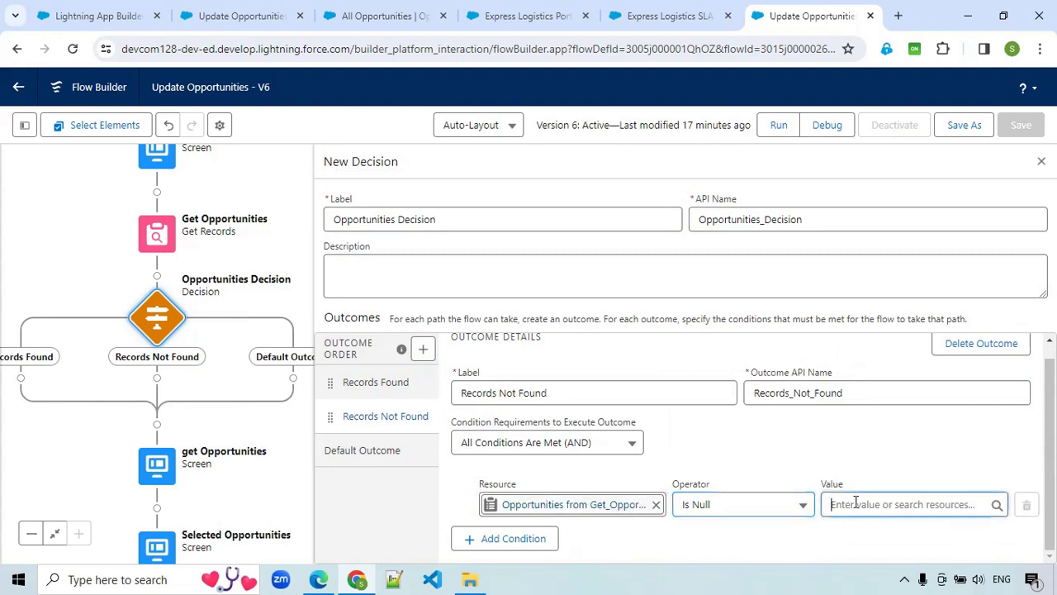
{"action": "type", "text": "true"}
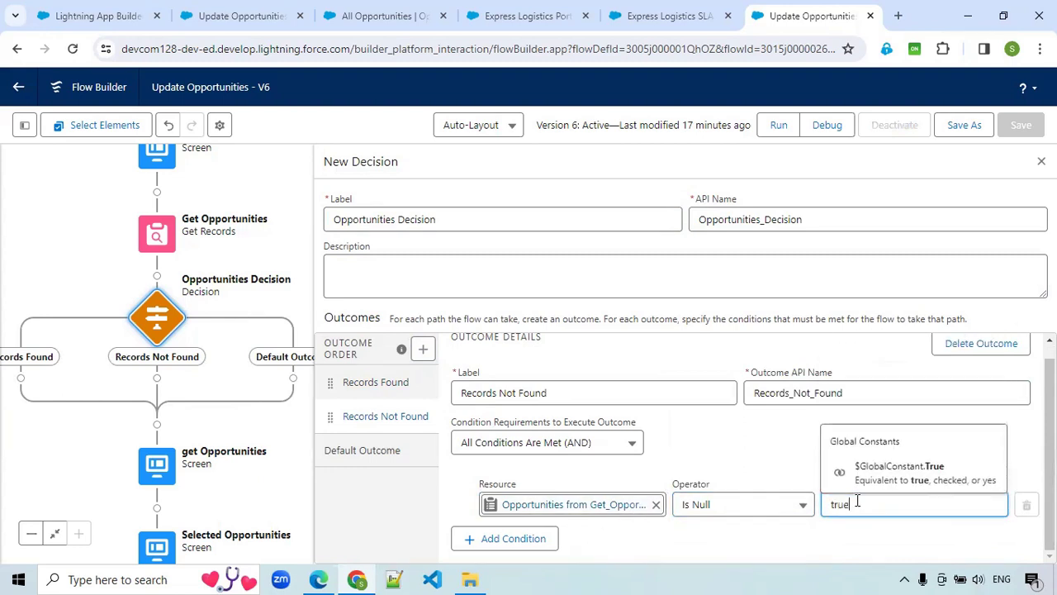
{"action": "left_click", "coordinate": [884, 473]}
{"action": "left_click", "coordinate": [855, 546]}
{"action": "left_click", "coordinate": [1042, 161]}
Check the scenario slide for the records-not-found requirement and add a Screen element on the Records Not Found path
{"action": "left_click", "coordinate": [320, 578]}
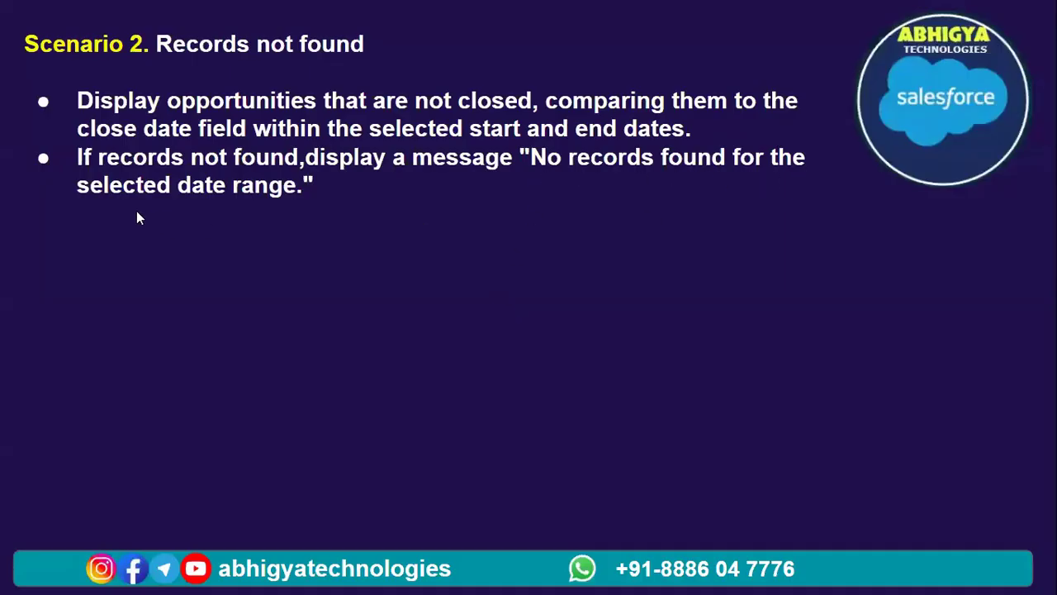
{"action": "key", "text": "alt+Tab"}
{"action": "left_click", "coordinate": [505, 384]}
{"action": "left_click_drag", "start_coordinate": [504, 384], "coordinate": [658, 391]}
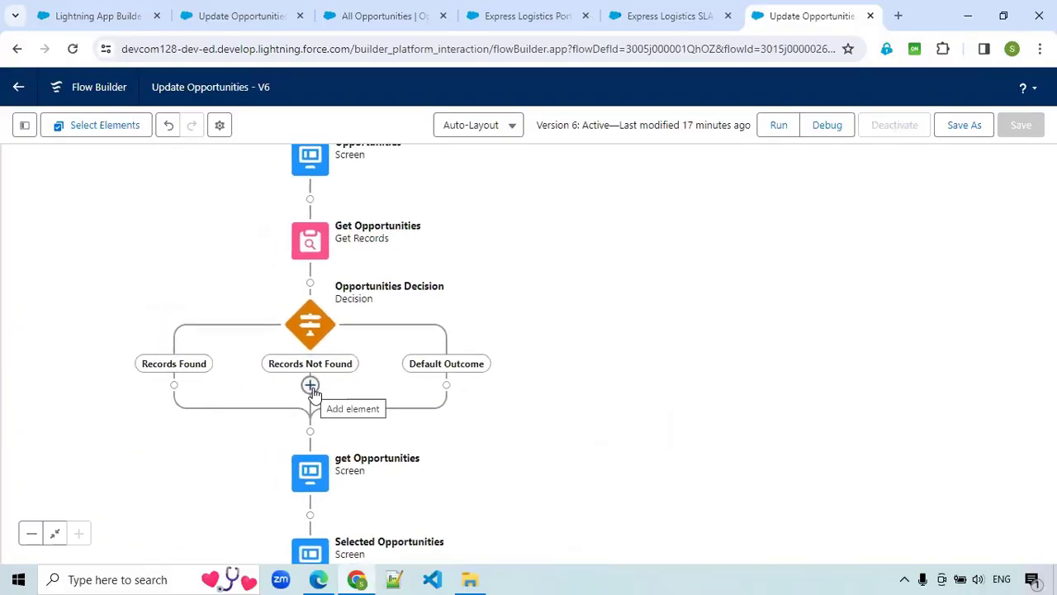
{"action": "left_click", "coordinate": [310, 385]}
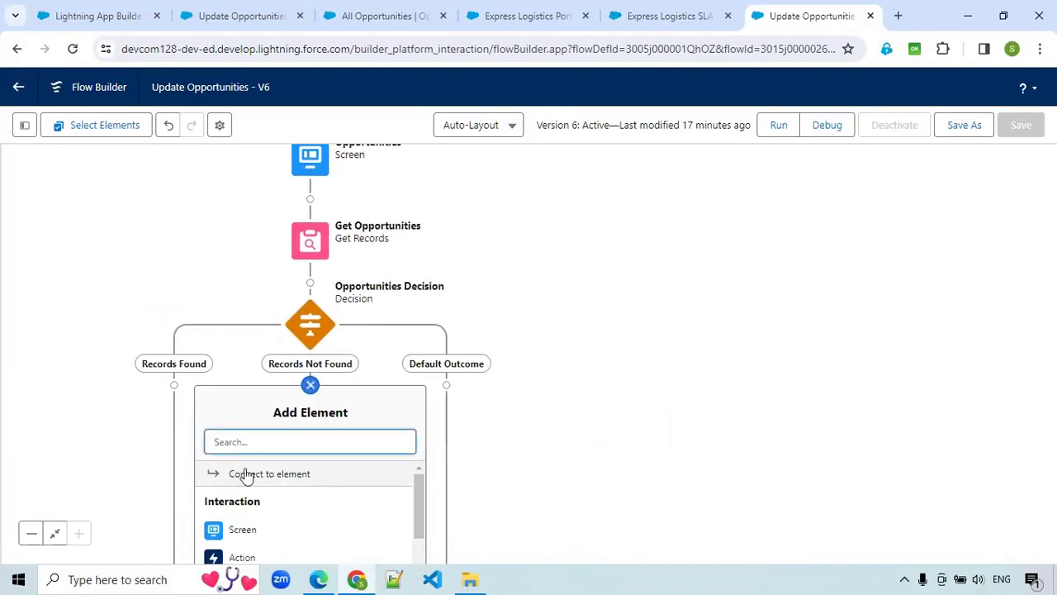
{"action": "left_click", "coordinate": [235, 536]}
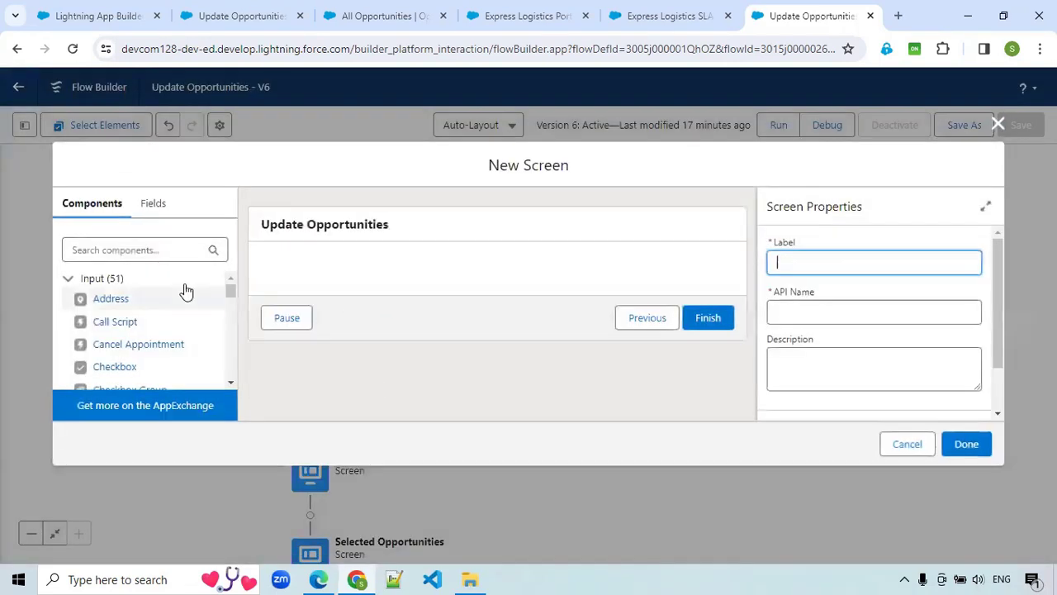
Place a Display Text component on the new screen with the API name RecordsNotFound
{"action": "left_click", "coordinate": [130, 246]}
{"action": "type", "text": "display"}
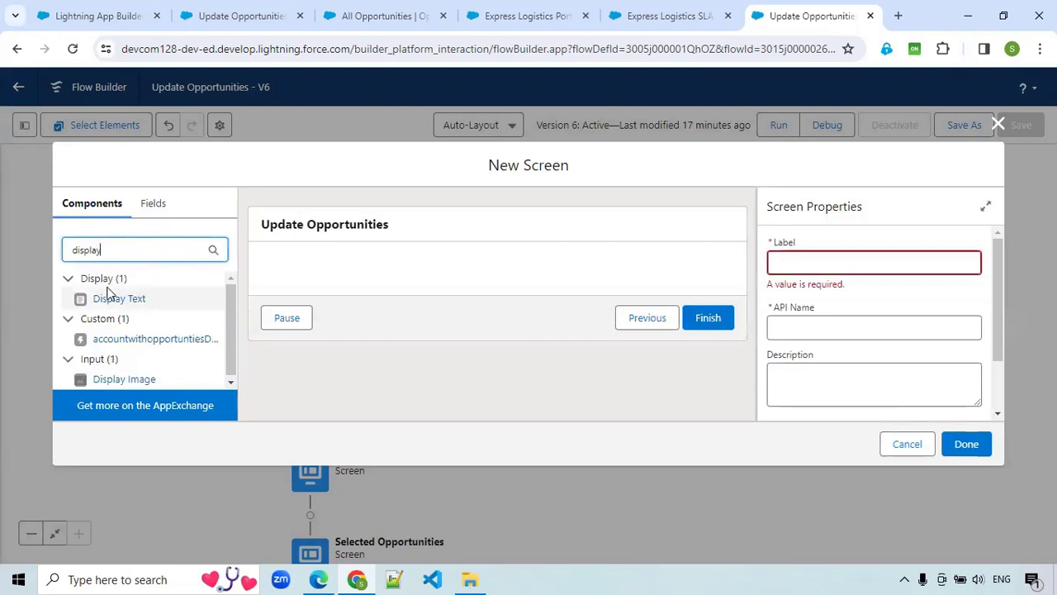
{"action": "left_click_drag", "start_coordinate": [107, 295], "coordinate": [381, 285]}
{"action": "left_click", "coordinate": [805, 267]}
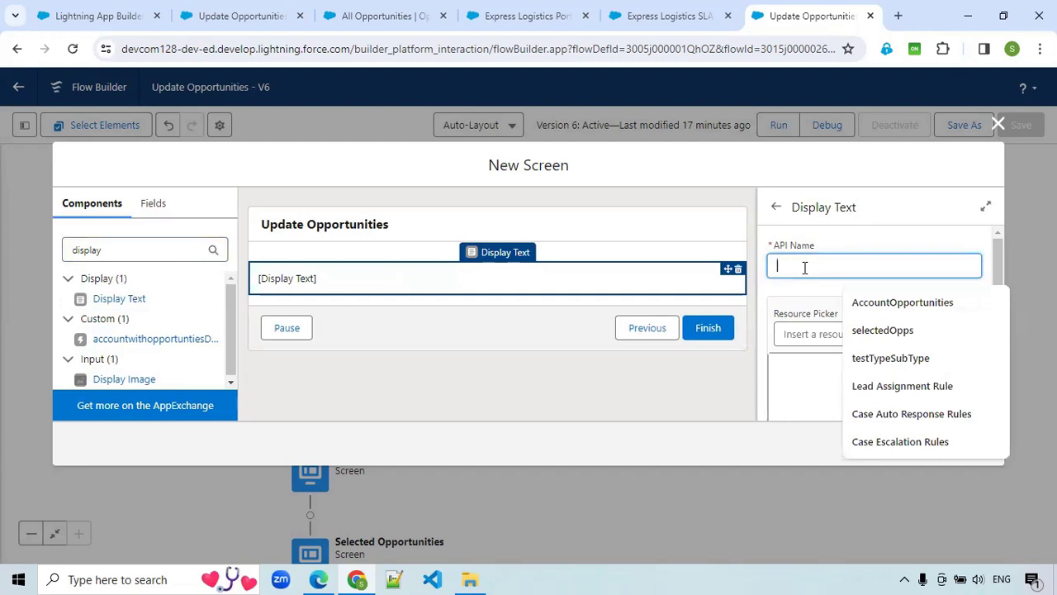
{"action": "type", "text": "RecordsNotFound"}
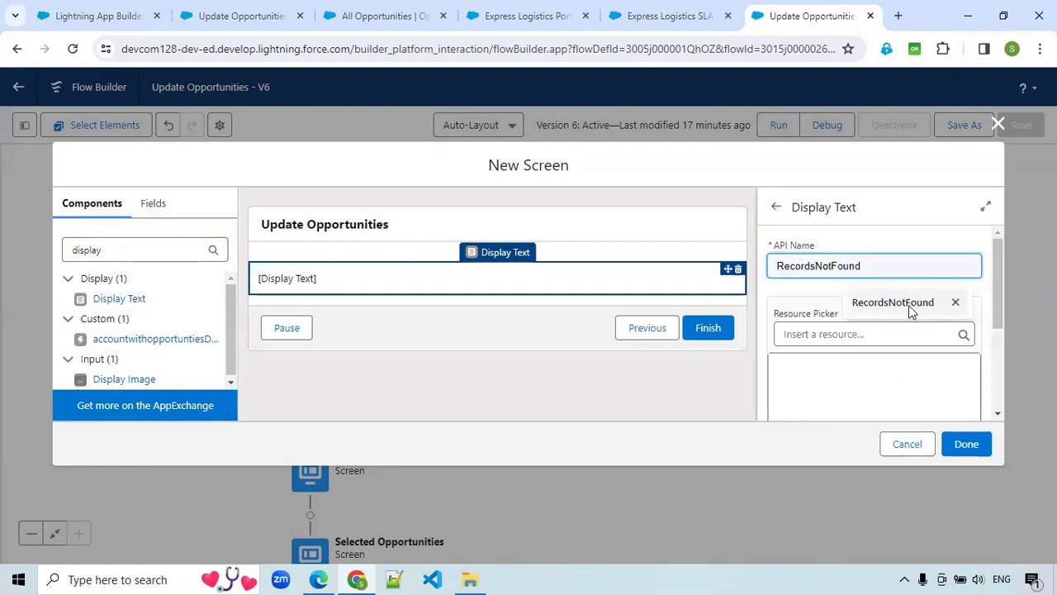
{"action": "left_click", "coordinate": [893, 302]}
Enter "Info: No Records found selected date range!" as the content of the display text
{"action": "left_click", "coordinate": [818, 384]}
{"action": "type", "text": "No"}
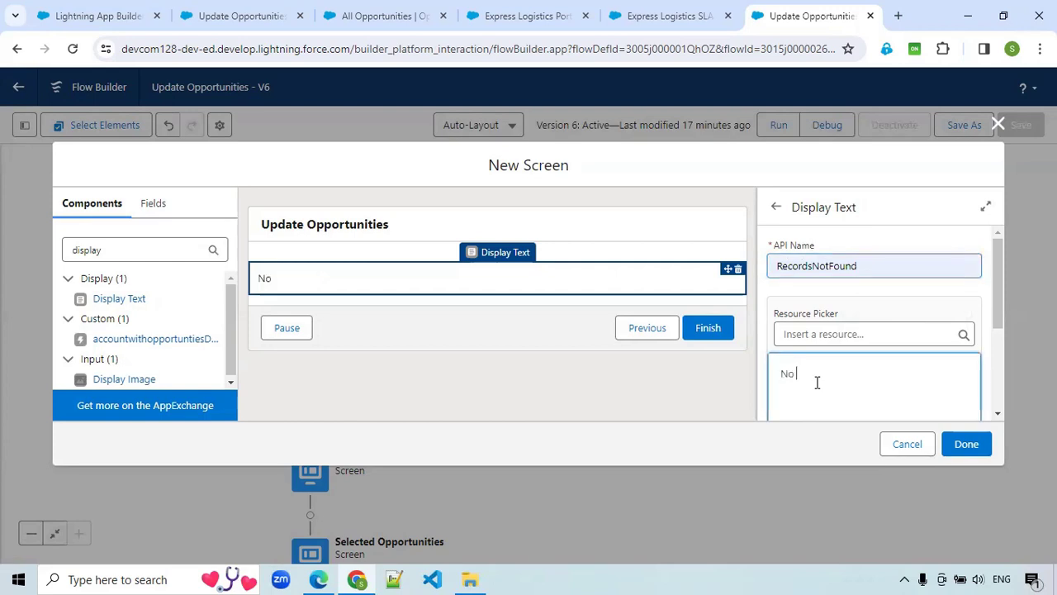
{"action": "type", "text": " r"}
{"action": "key", "text": "BackSpace"}
{"action": "type", "text": "Records found selec"}
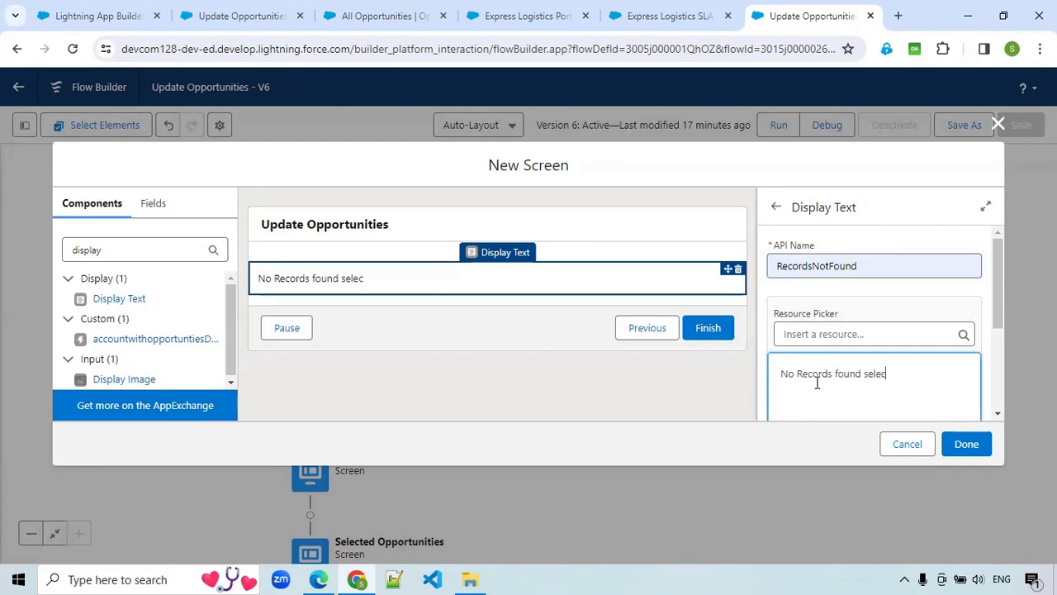
{"action": "type", "text": "ted date range!"}
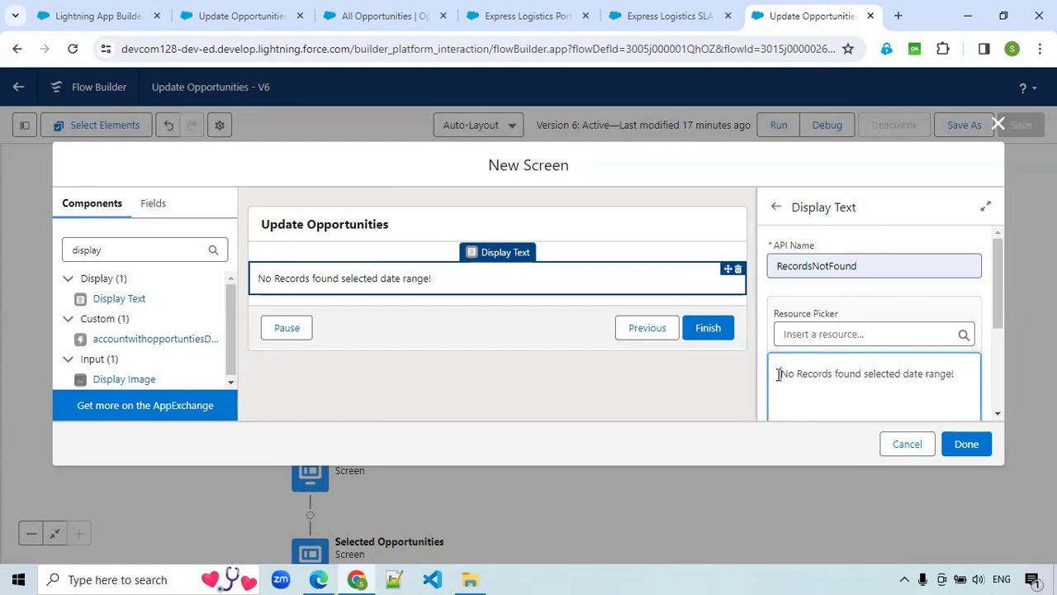
{"action": "type", "text": "Info"}
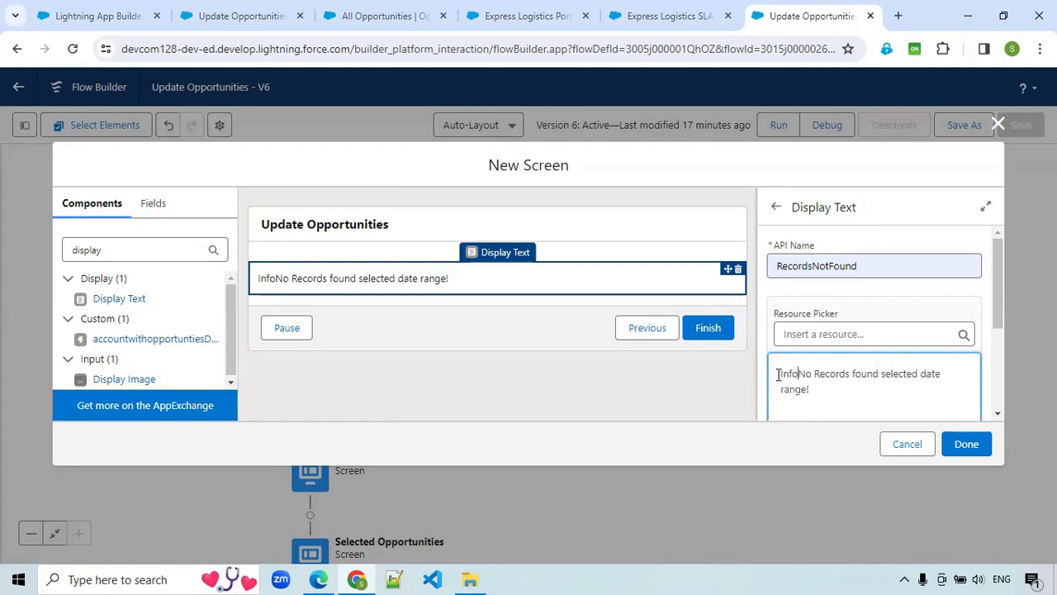
{"action": "type", "text": ":"}
Center the whole info message in the display text and make it bold
{"action": "left_click", "coordinate": [811, 389]}
{"action": "scroll", "coordinate": [826, 389], "scroll_direction": "down", "scroll_amount": 1}
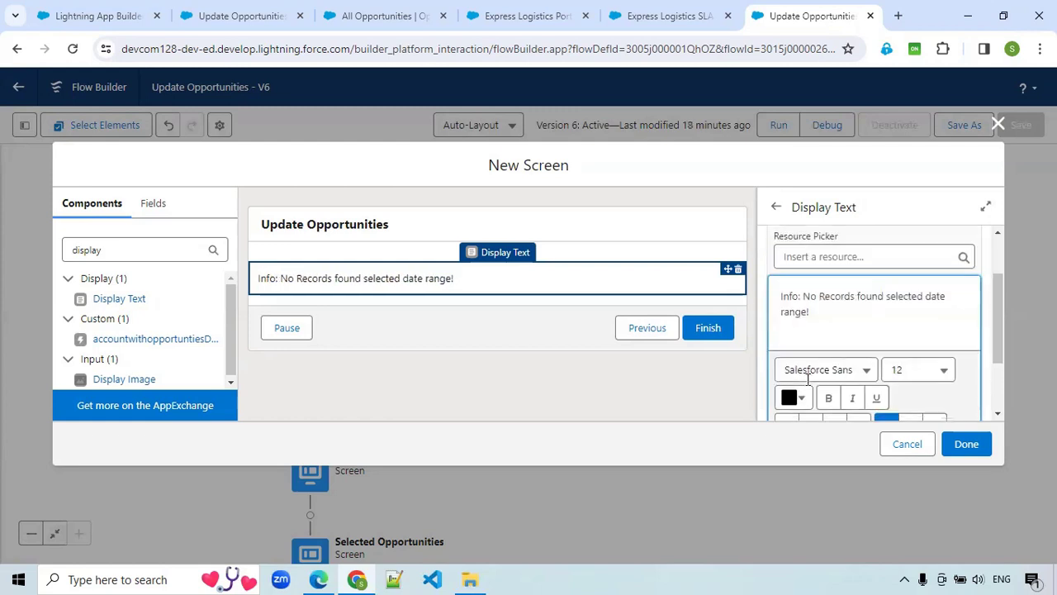
{"action": "triple_click", "coordinate": [826, 319]}
{"action": "scroll", "coordinate": [826, 326], "scroll_direction": "down", "scroll_amount": 1}
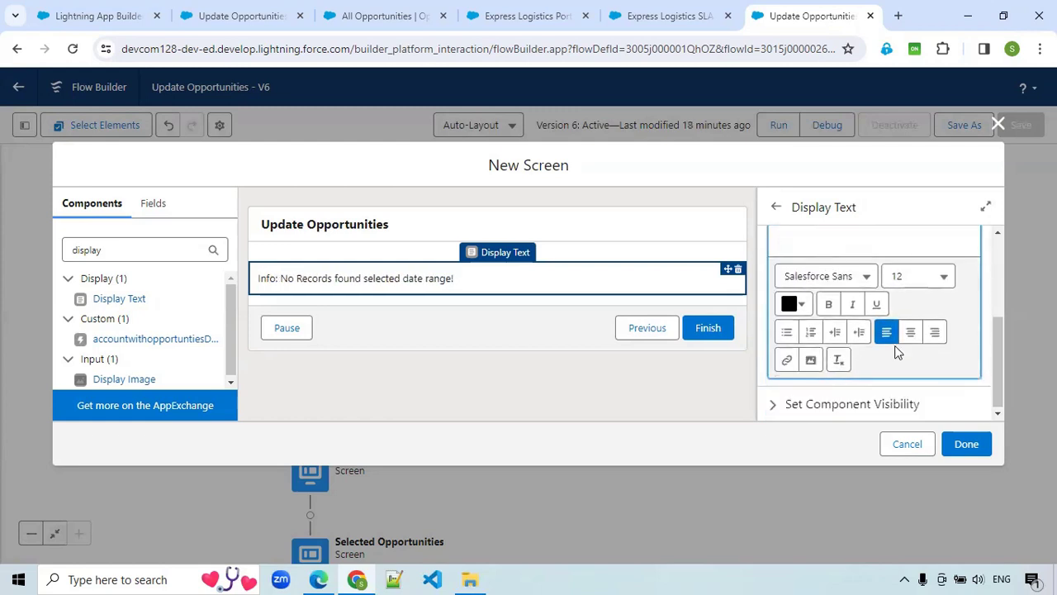
{"action": "left_click", "coordinate": [910, 335]}
{"action": "left_click", "coordinate": [828, 306]}
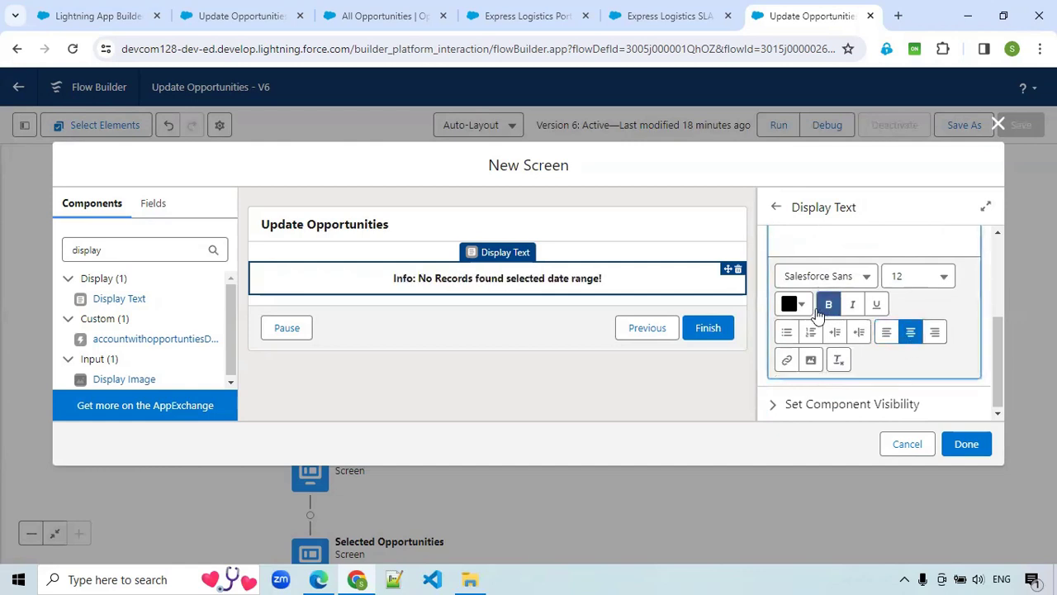
Change the info message's text color to turquoise #10E4C0
{"action": "left_click", "coordinate": [801, 305]}
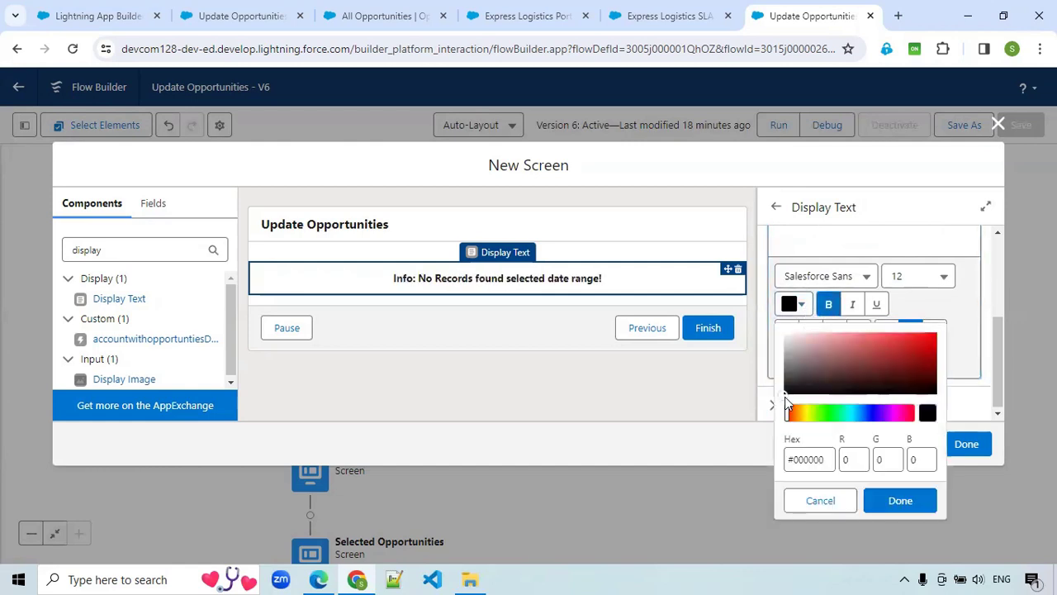
{"action": "left_click", "coordinate": [825, 414]}
{"action": "left_click", "coordinate": [918, 346]}
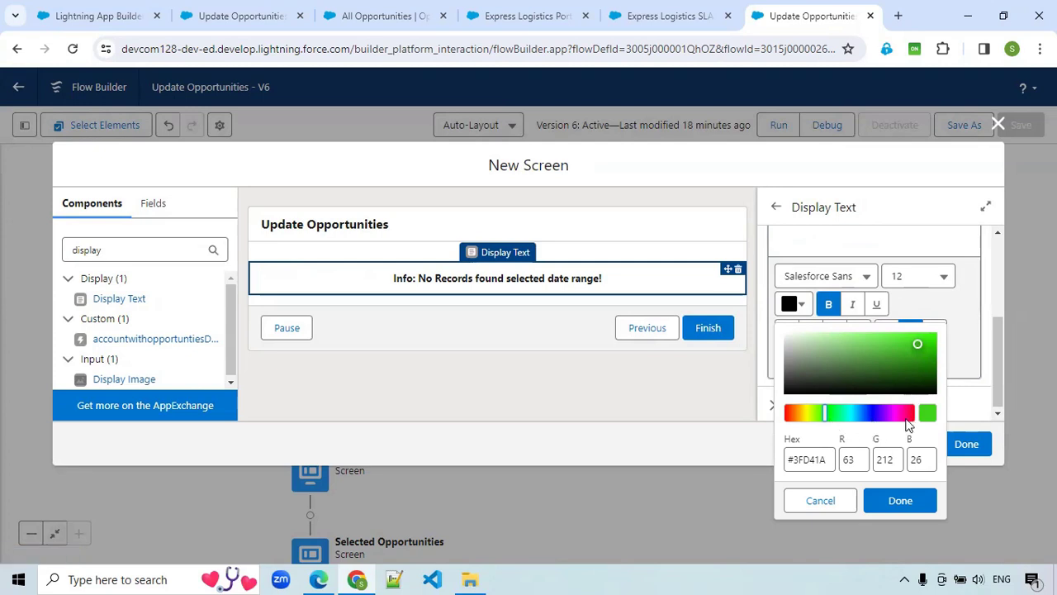
{"action": "left_click", "coordinate": [846, 414]}
{"action": "left_click", "coordinate": [925, 341]}
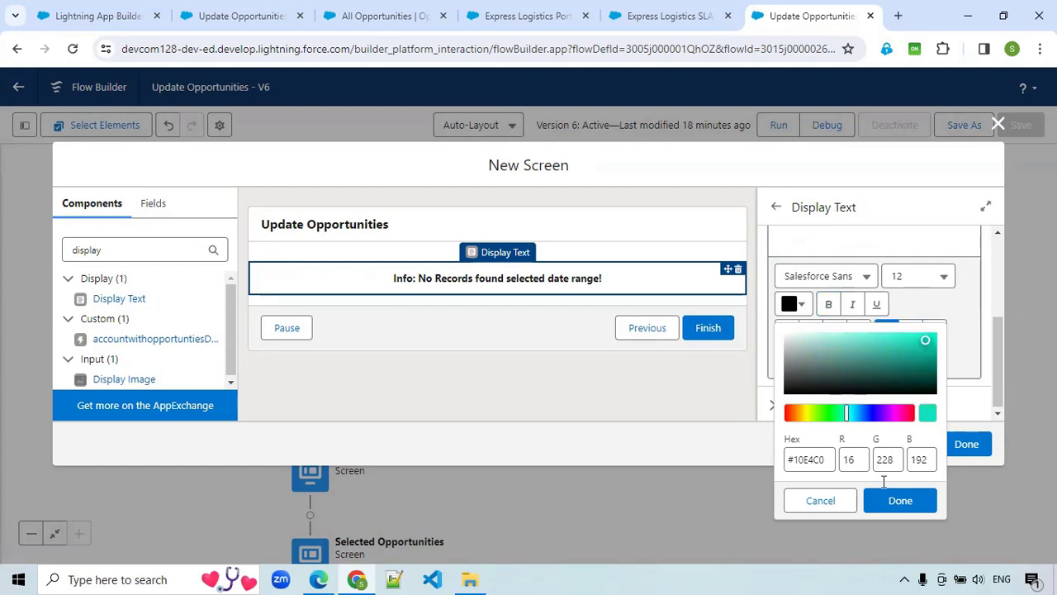
{"action": "left_click", "coordinate": [902, 501]}
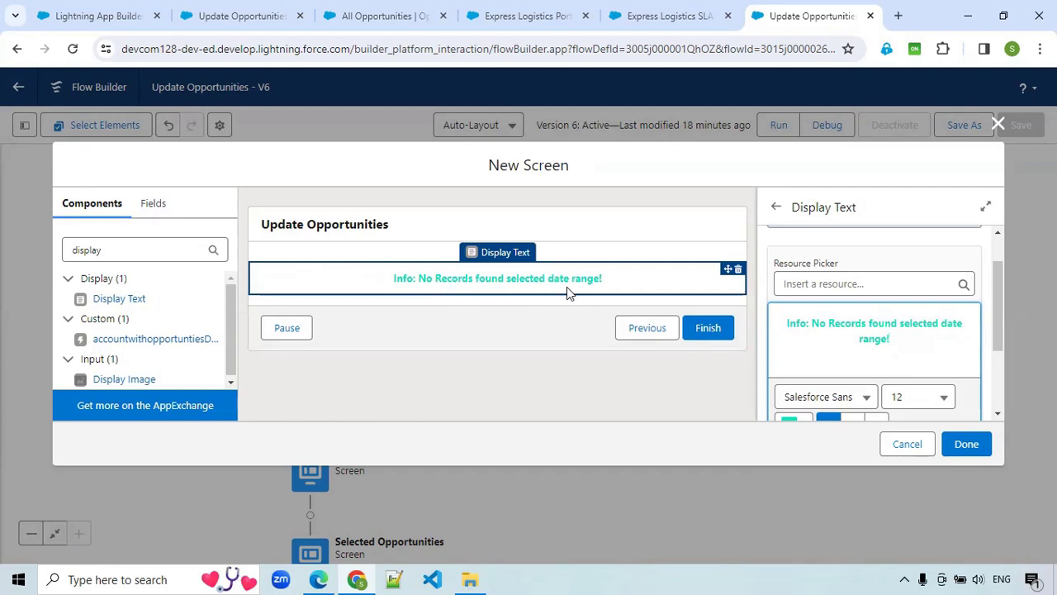
Label the new screen "Records not found screen", fill in its API name, and finish the screen
{"action": "left_click", "coordinate": [966, 445]}
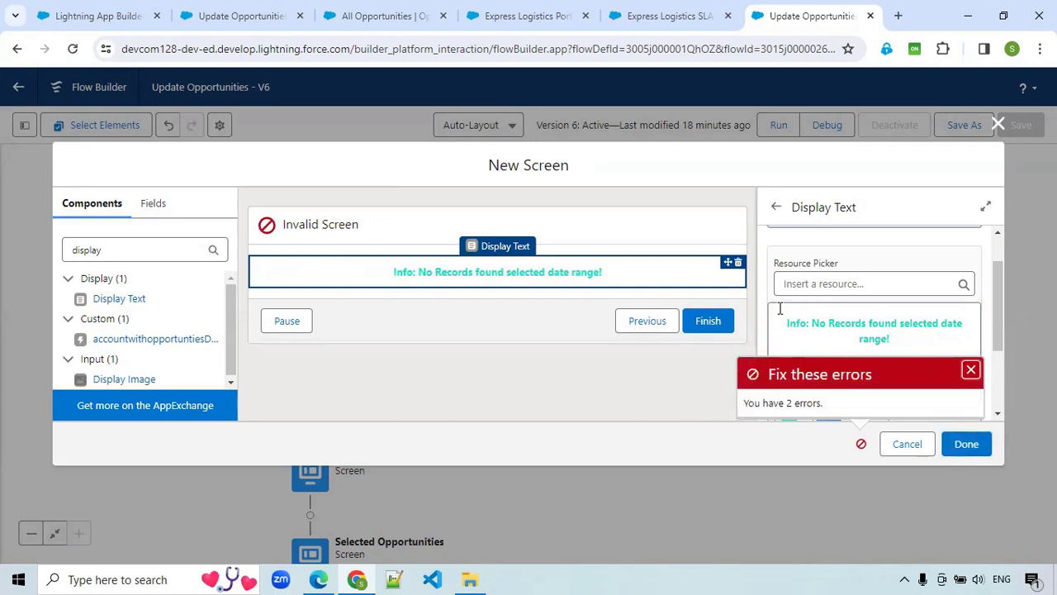
{"action": "left_click", "coordinate": [413, 241]}
{"action": "left_click", "coordinate": [789, 264]}
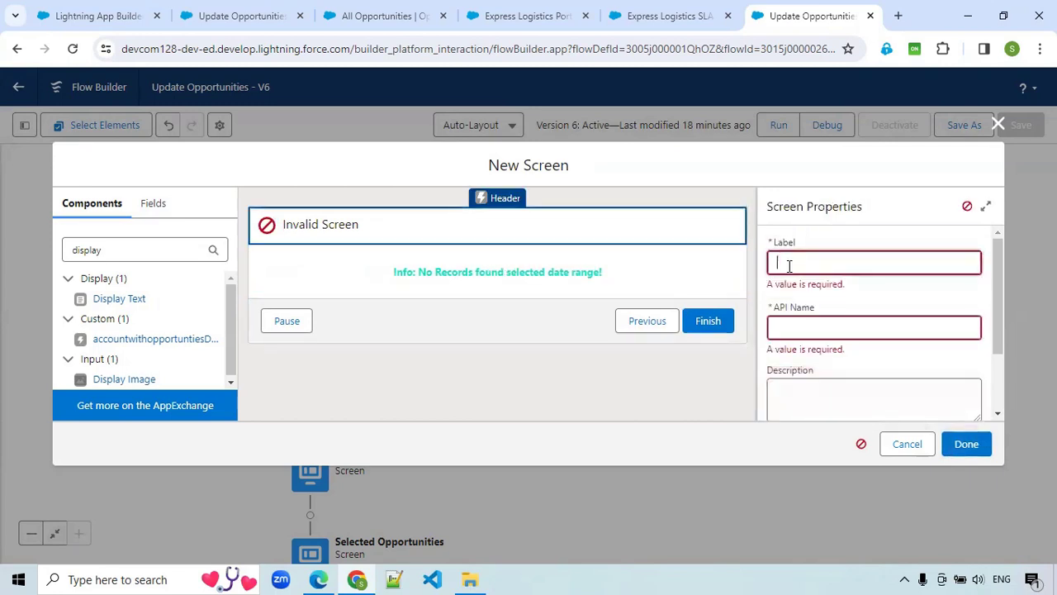
{"action": "type", "text": "Records not found scr"}
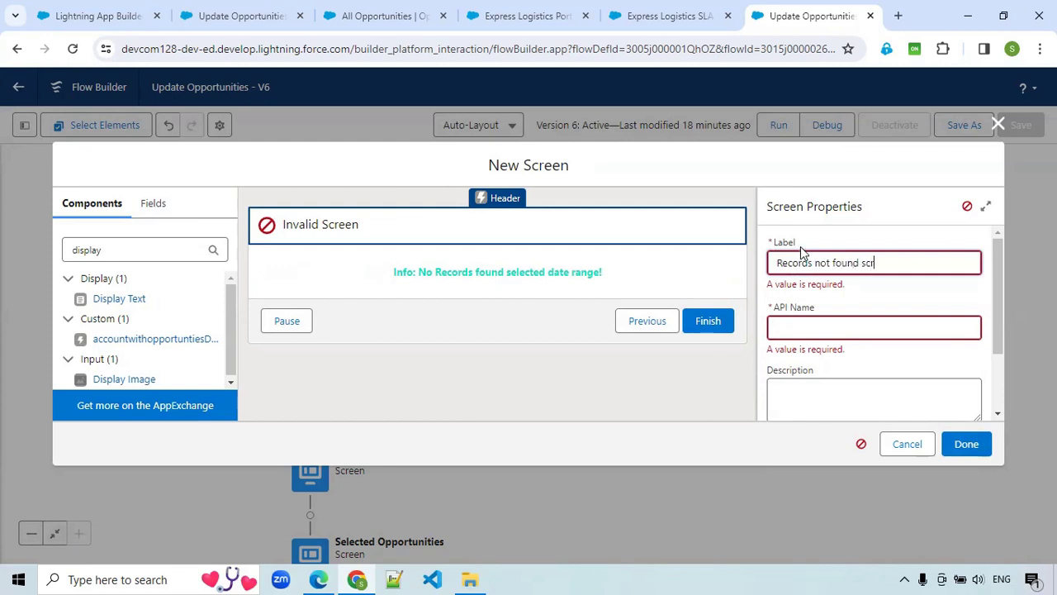
{"action": "type", "text": "een"}
{"action": "left_click", "coordinate": [854, 330]}
{"action": "left_click", "coordinate": [963, 445]}
Move the get Opportunities and Selected Opportunities screens, in that order, onto the decision's Records Found path
{"action": "left_click_drag", "start_coordinate": [729, 406], "coordinate": [928, 300]}
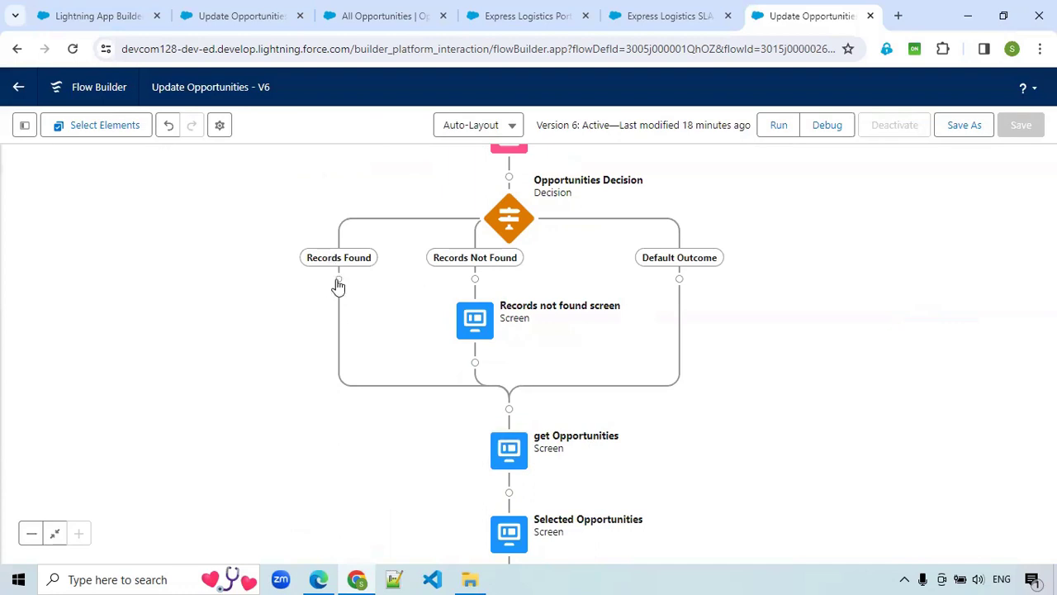
{"action": "left_click", "coordinate": [518, 461]}
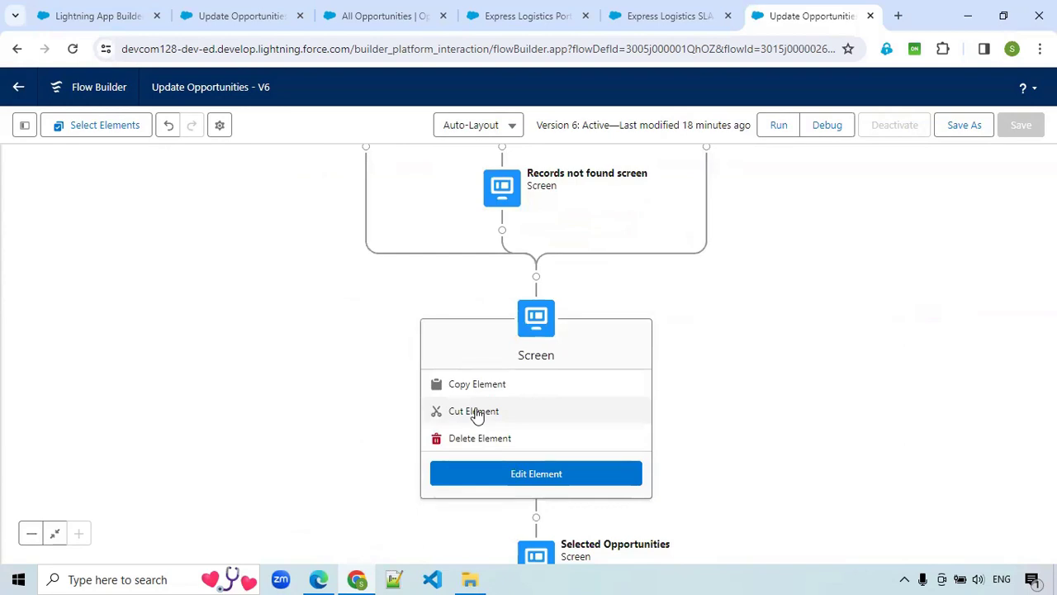
{"action": "left_click", "coordinate": [475, 412]}
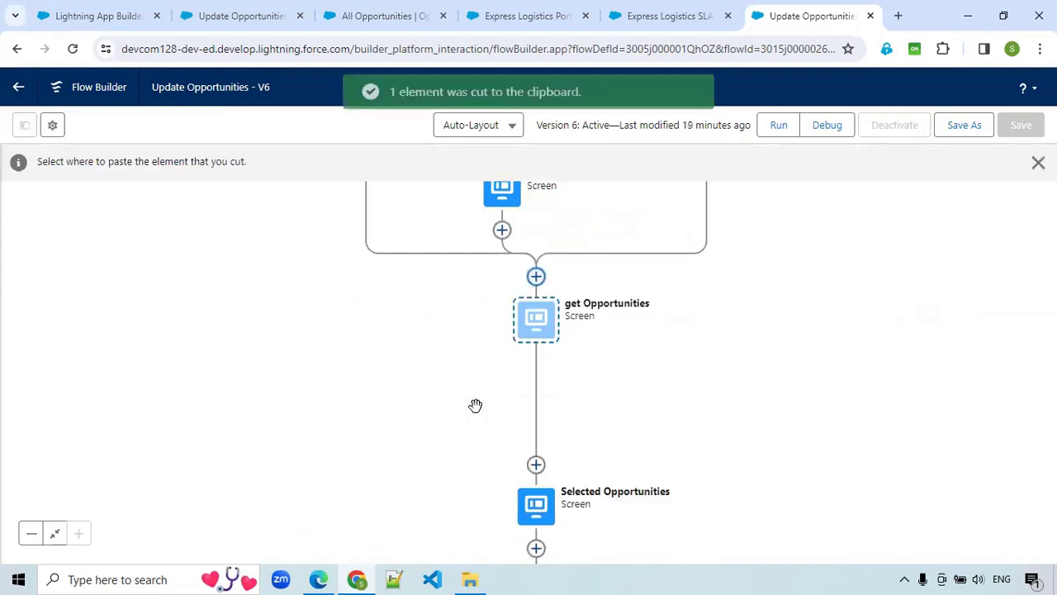
{"action": "left_click_drag", "start_coordinate": [451, 338], "coordinate": [471, 425]}
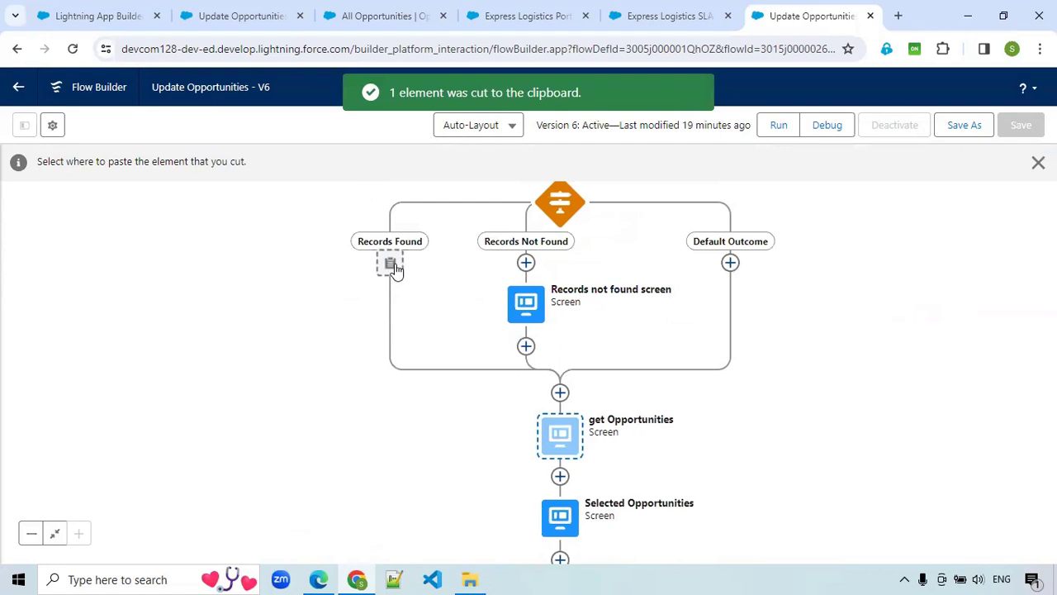
{"action": "left_click", "coordinate": [390, 263]}
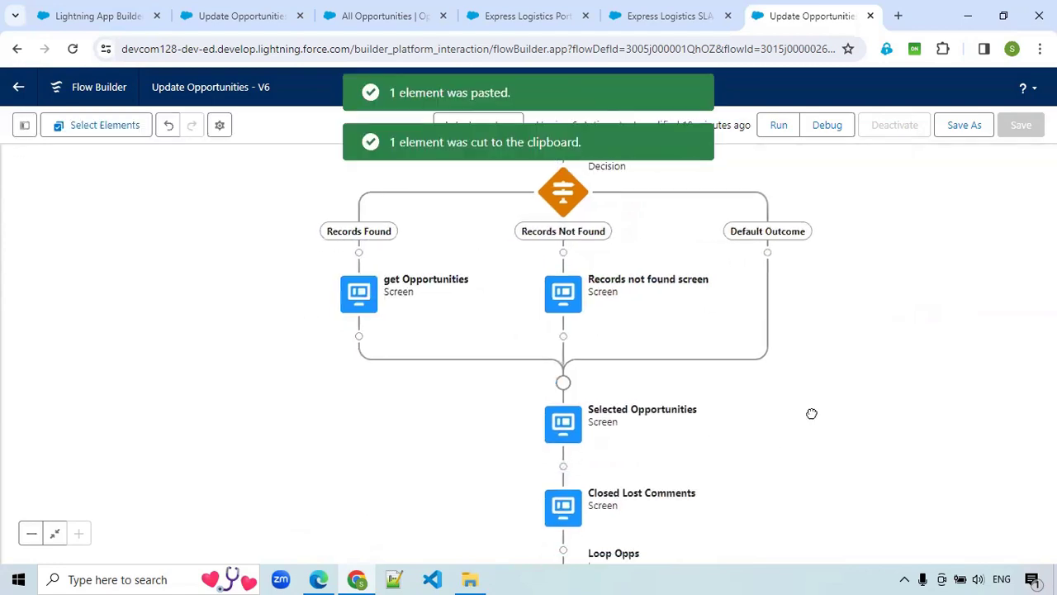
{"action": "left_click", "coordinate": [578, 408]}
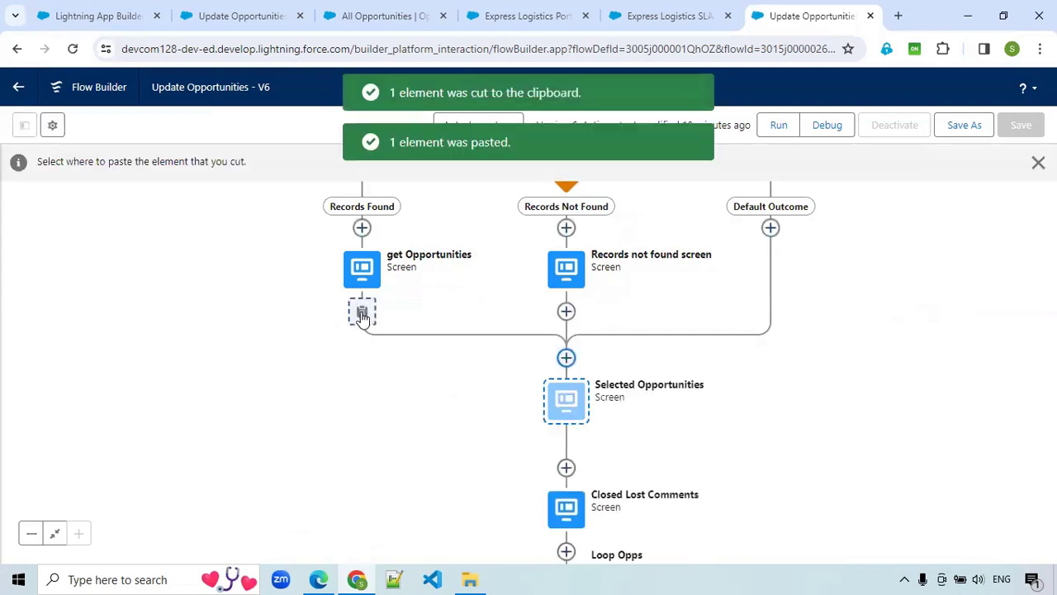
{"action": "left_click", "coordinate": [362, 314]}
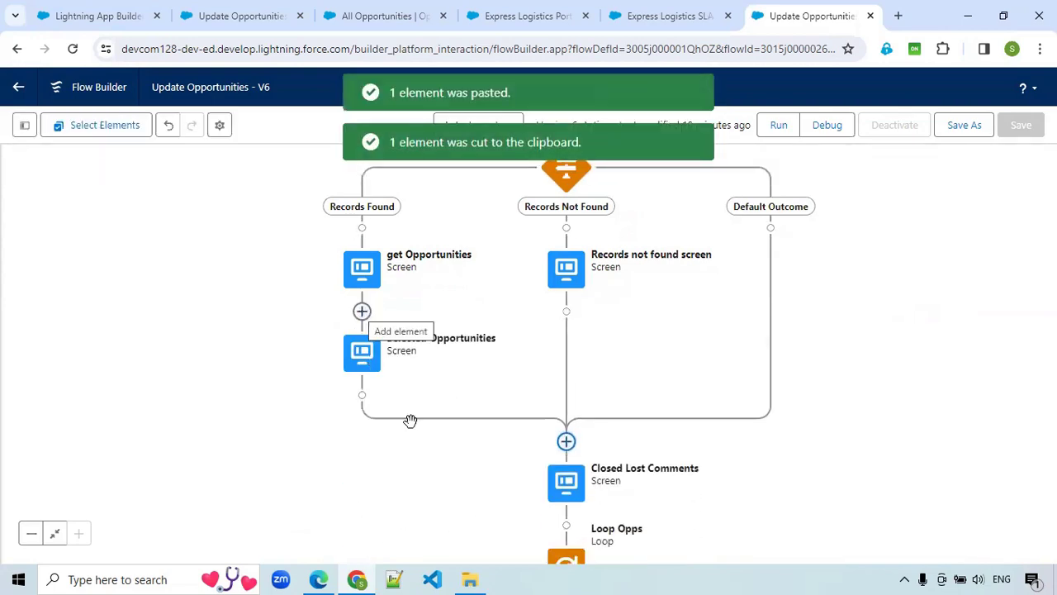
{"action": "left_click_drag", "start_coordinate": [759, 510], "coordinate": [765, 342]}
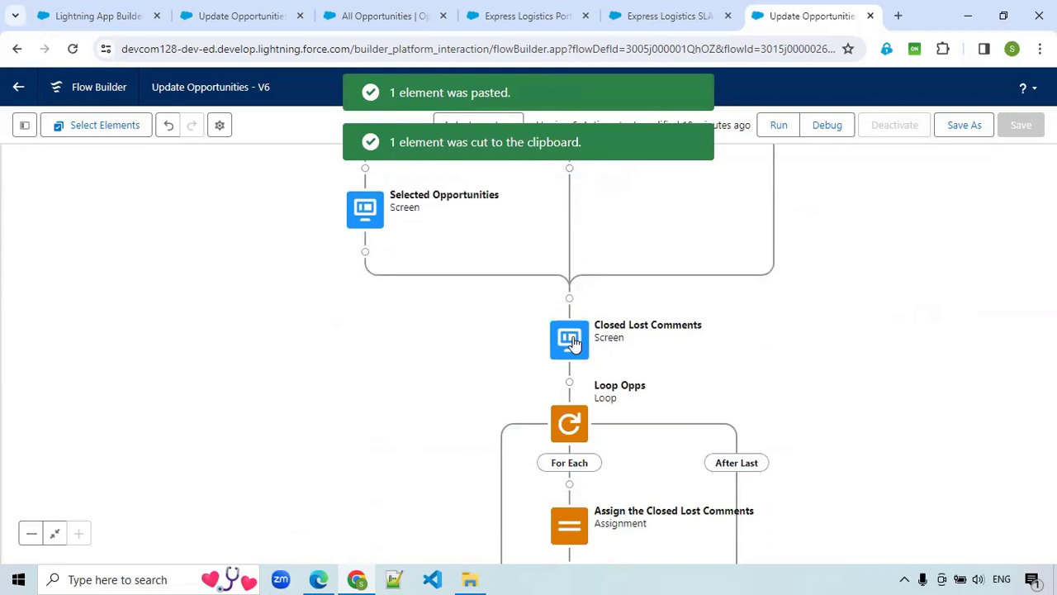
{"action": "left_click", "coordinate": [570, 339]}
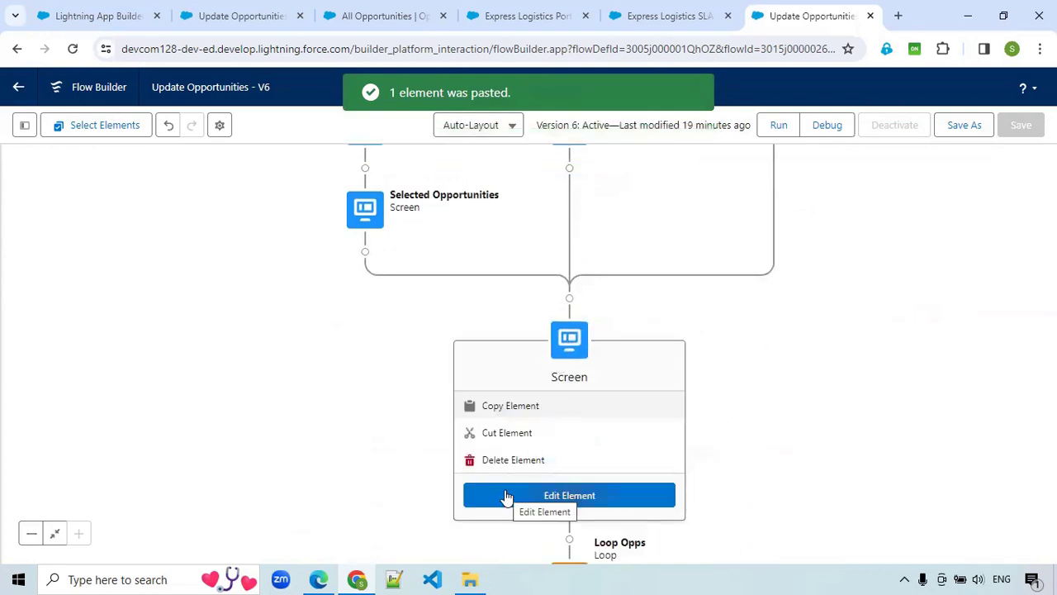
{"action": "left_click", "coordinate": [506, 496]}
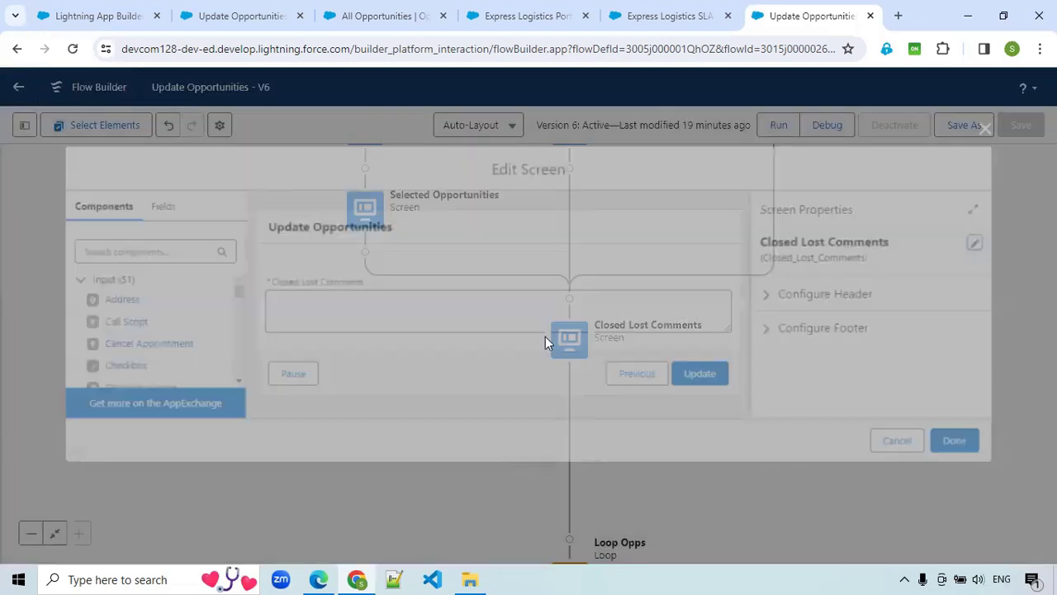
{"action": "left_click", "coordinate": [915, 445]}
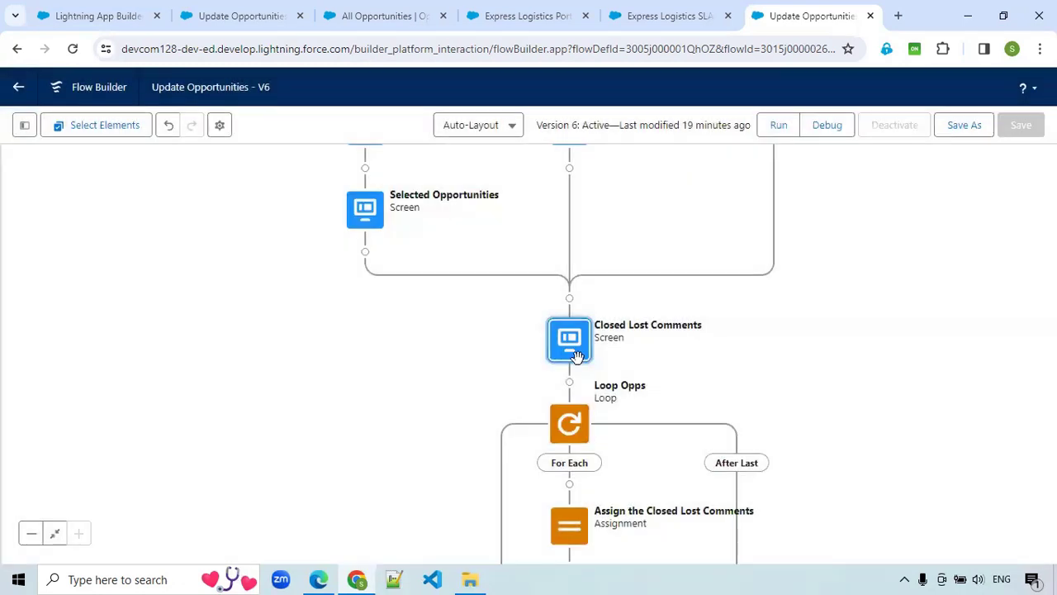
Move the Closed Lost Comments screen and the Loop Opps loop with its assignment below Selected Opportunities on the Records Found path
{"action": "left_click", "coordinate": [569, 338]}
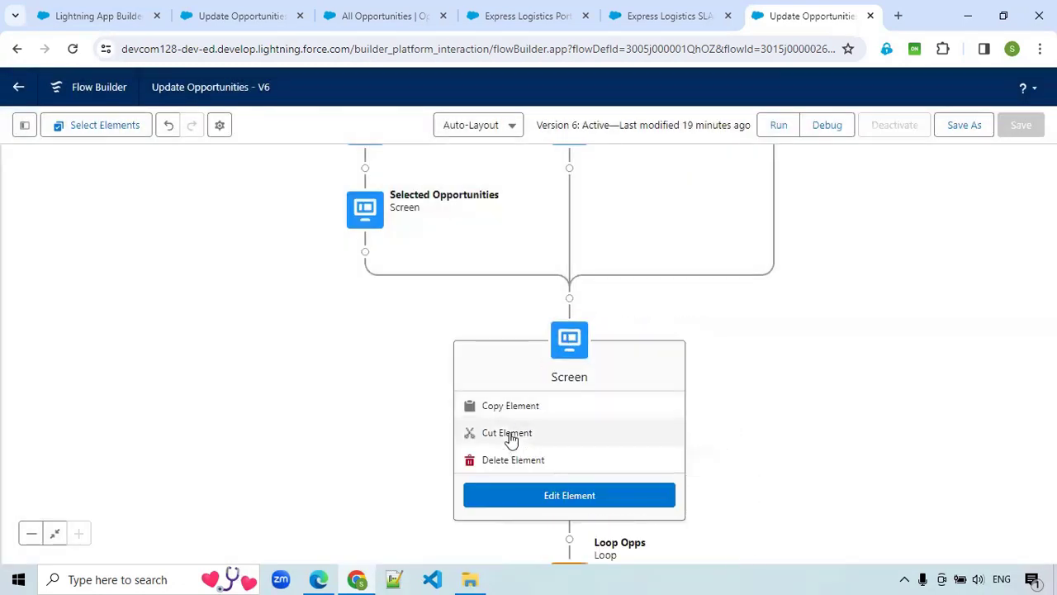
{"action": "left_click", "coordinate": [510, 434]}
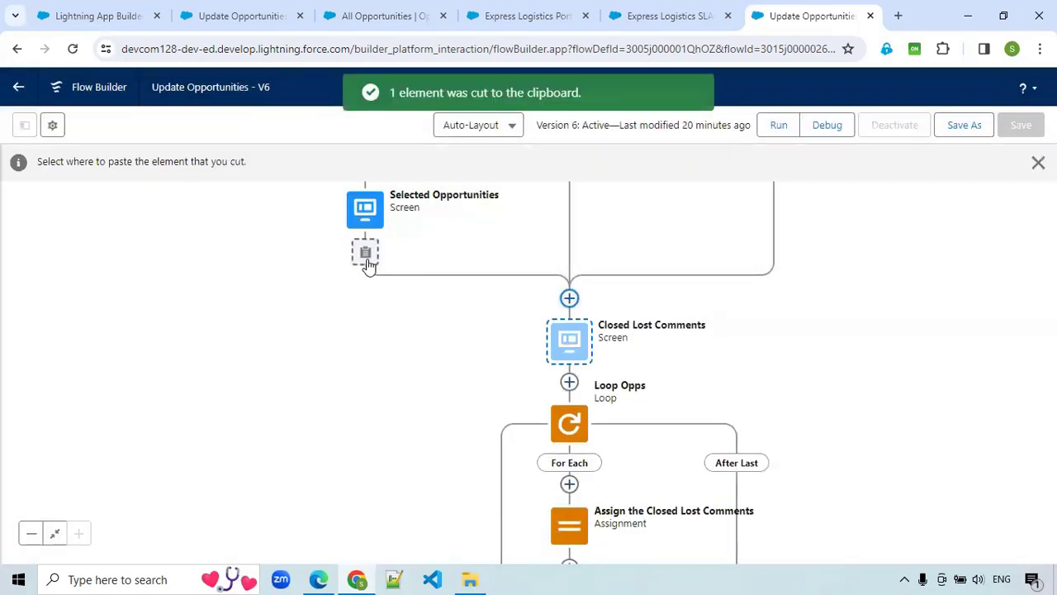
{"action": "left_click", "coordinate": [366, 256]}
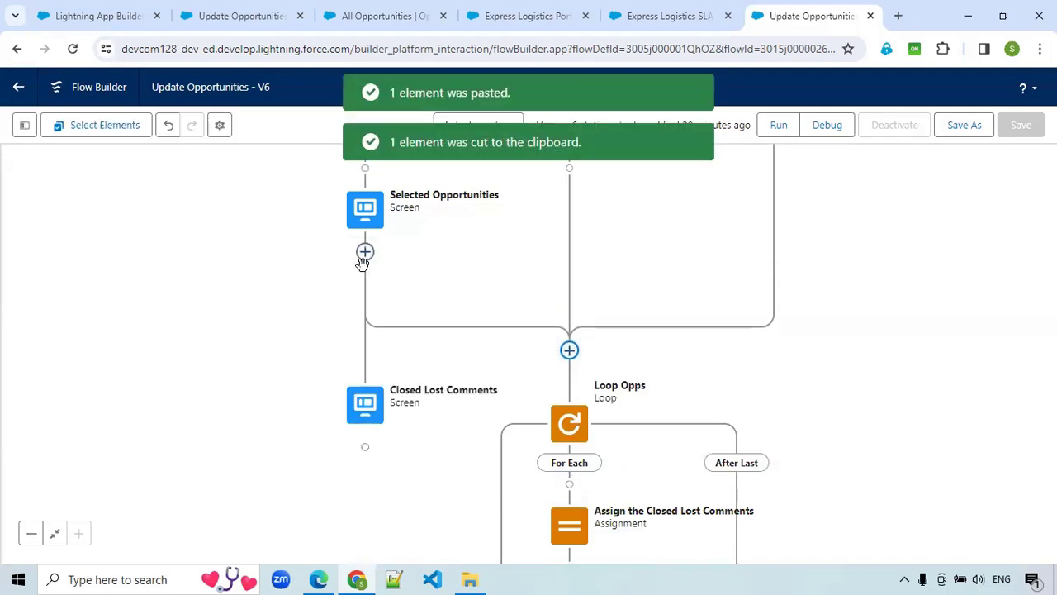
{"action": "left_click", "coordinate": [570, 424]}
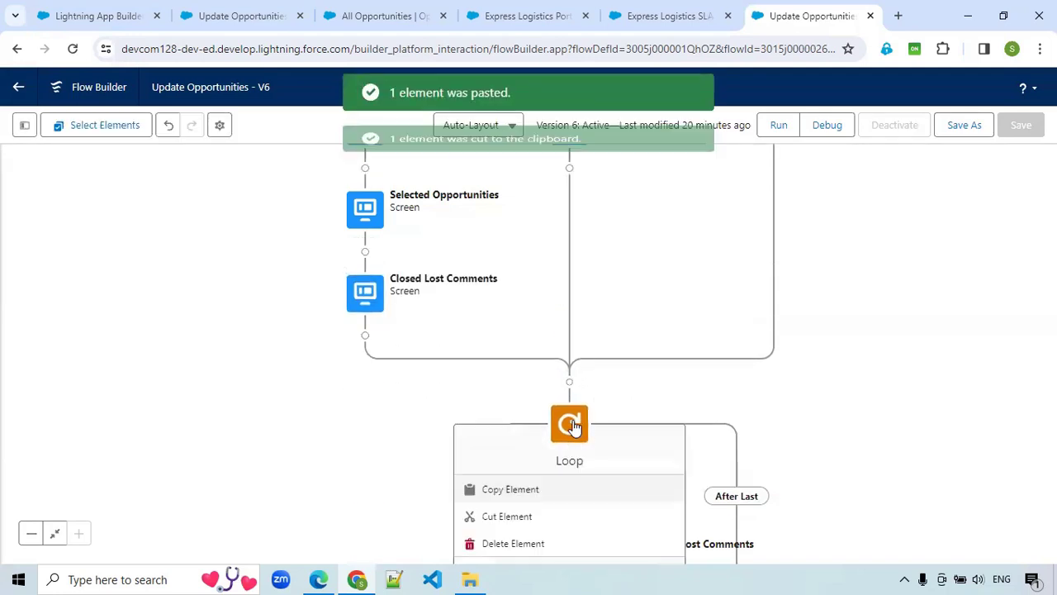
{"action": "left_click", "coordinate": [365, 340]}
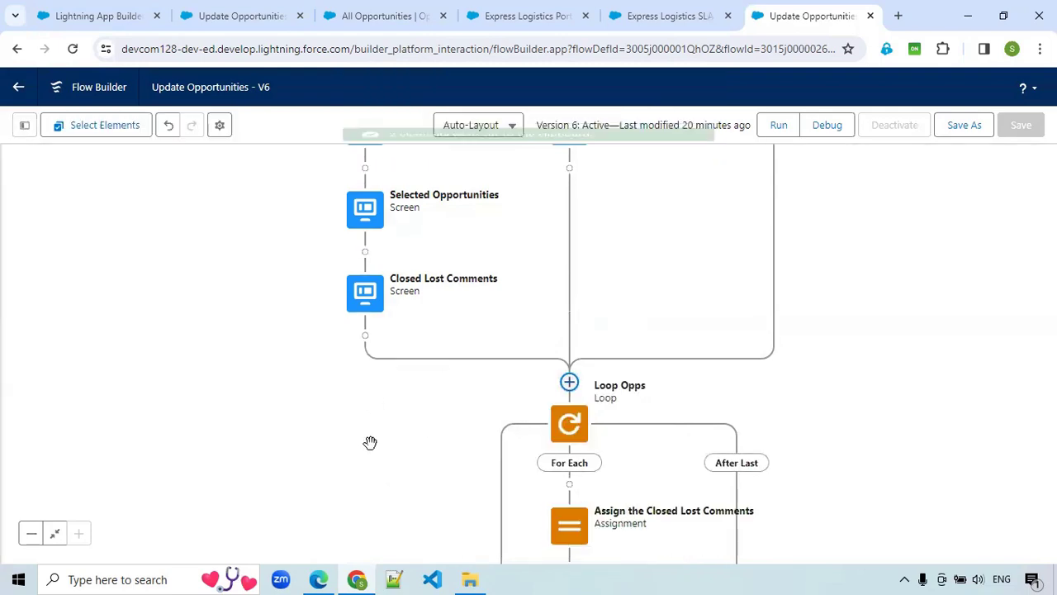
Move the Update Opportunities update element and the Success Screen below the loop on the Records Found path
{"action": "left_click_drag", "start_coordinate": [944, 475], "coordinate": [971, 250]}
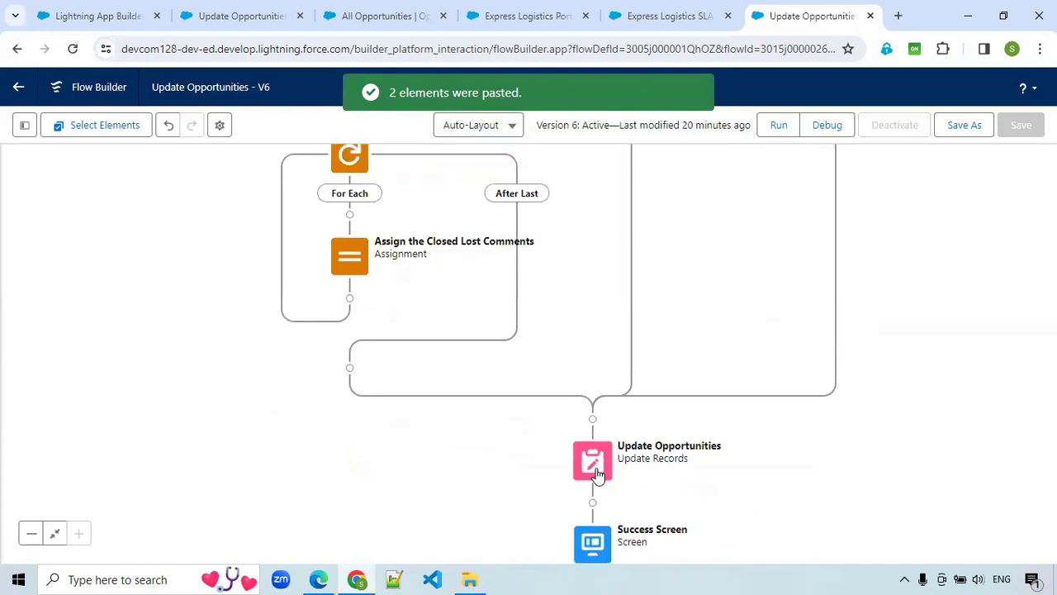
{"action": "left_click", "coordinate": [597, 474]}
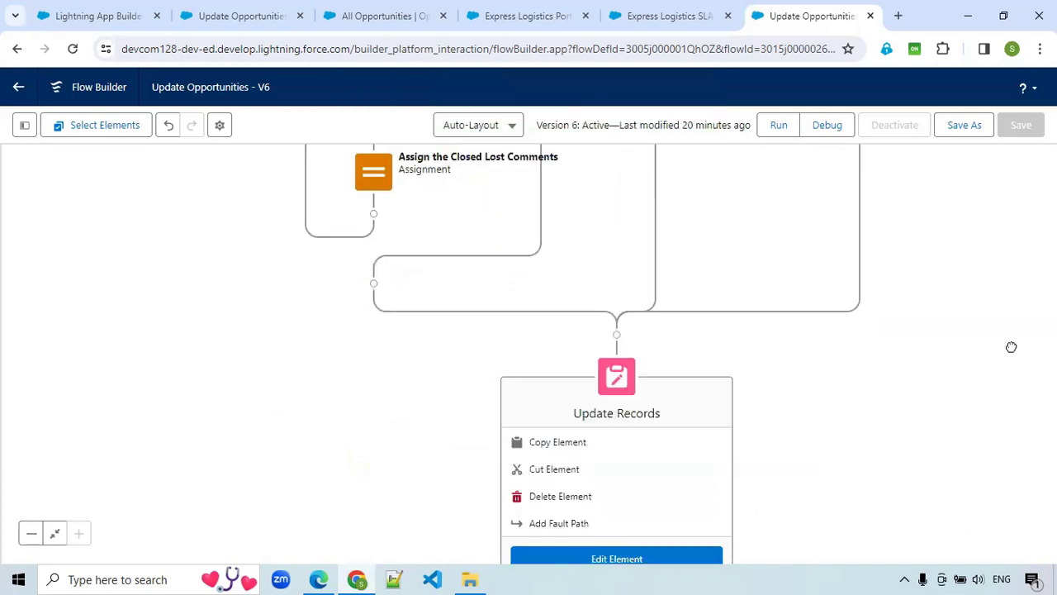
{"action": "left_click", "coordinate": [573, 357]}
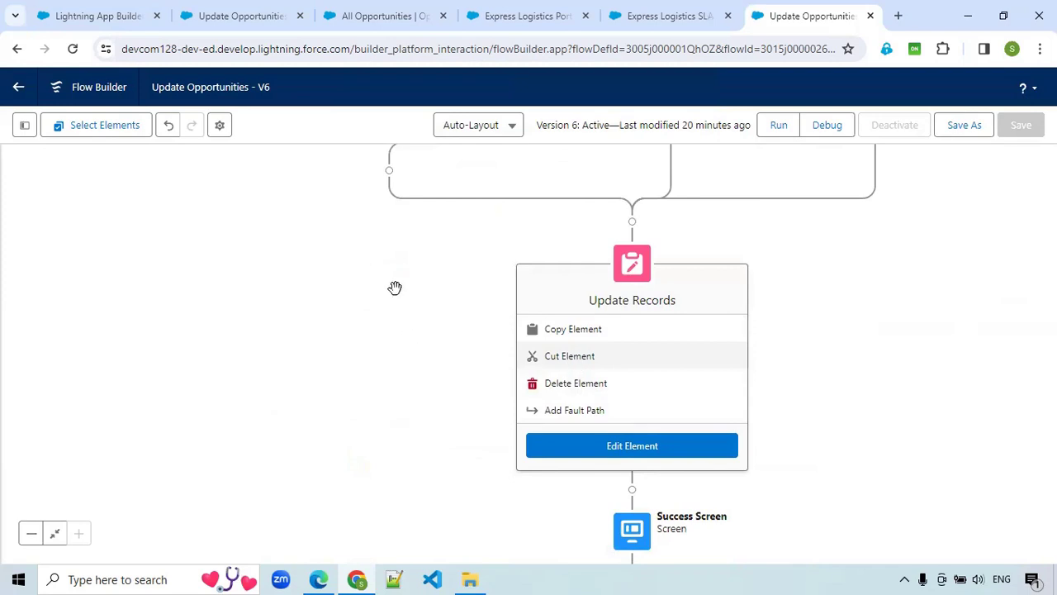
{"action": "left_click_drag", "start_coordinate": [455, 298], "coordinate": [425, 550]}
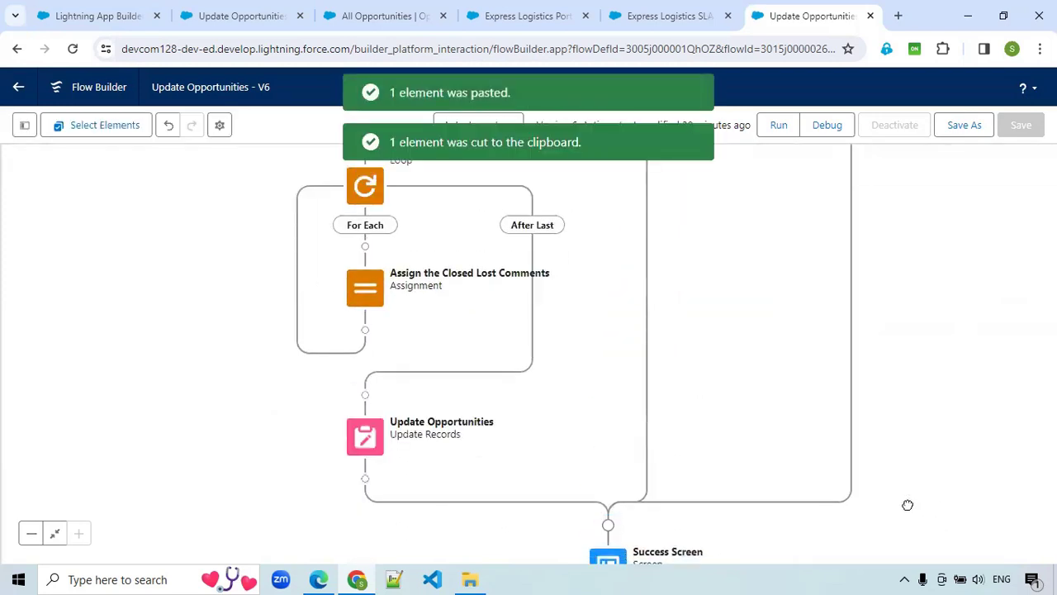
{"action": "left_click_drag", "start_coordinate": [864, 527], "coordinate": [885, 370]}
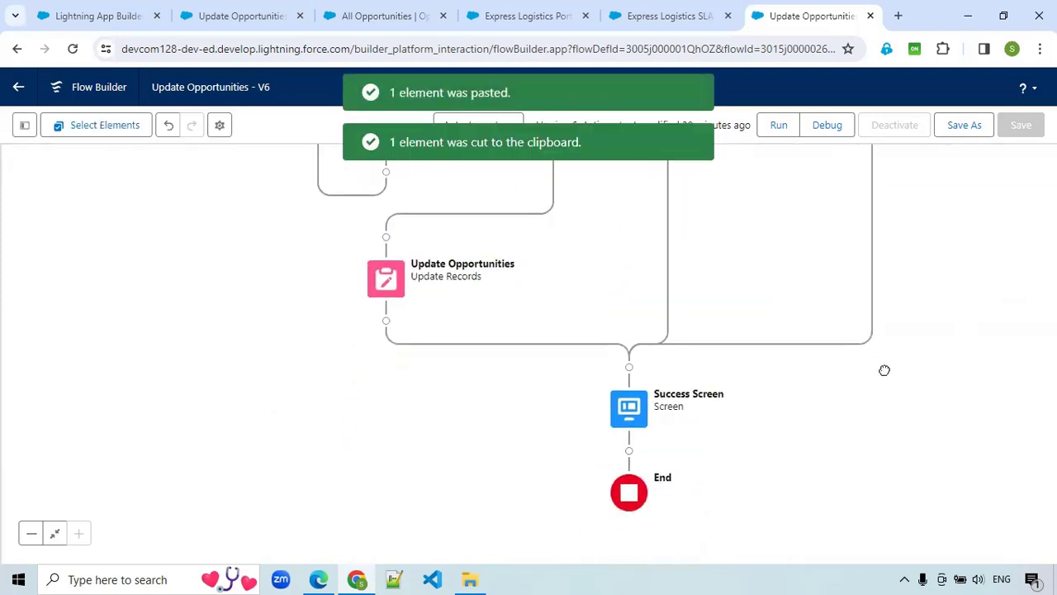
{"action": "left_click", "coordinate": [629, 413]}
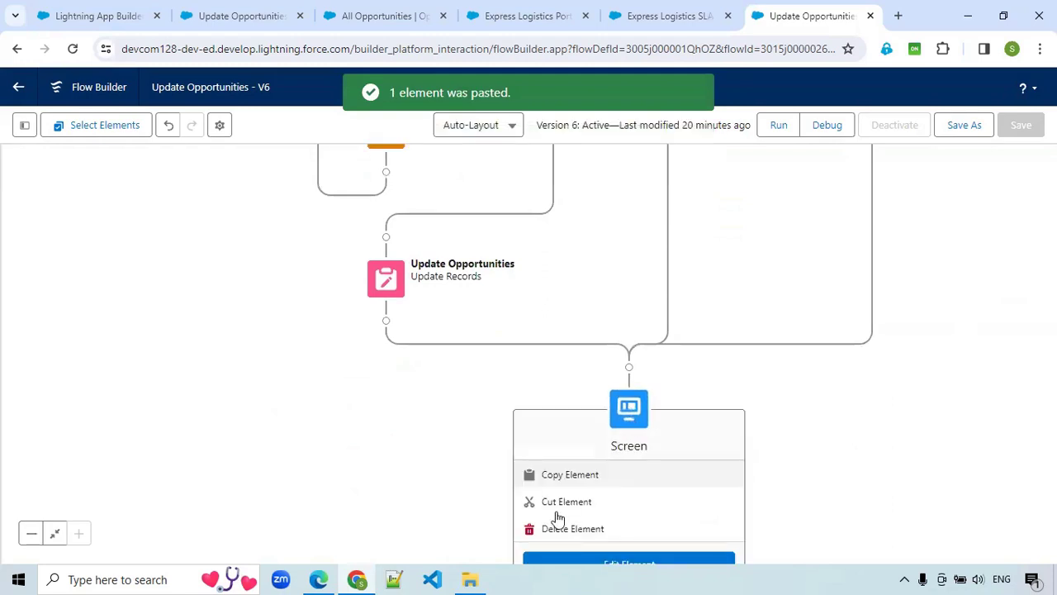
{"action": "left_click", "coordinate": [385, 321]}
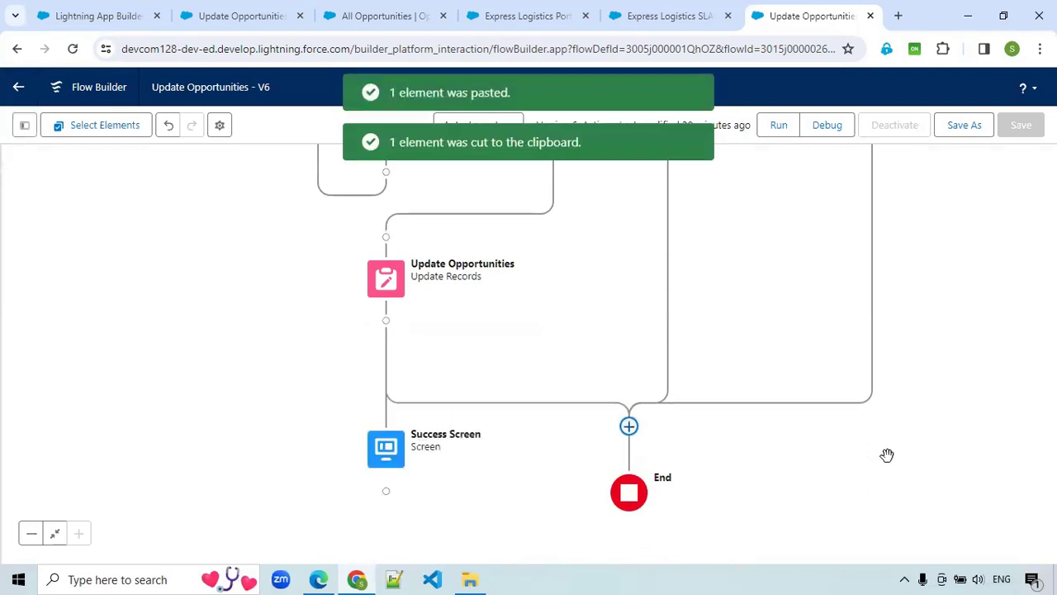
Check the rearranged decision paths and save the Update Opportunities flow as a new version
{"action": "left_click_drag", "start_coordinate": [960, 388], "coordinate": [951, 507]}
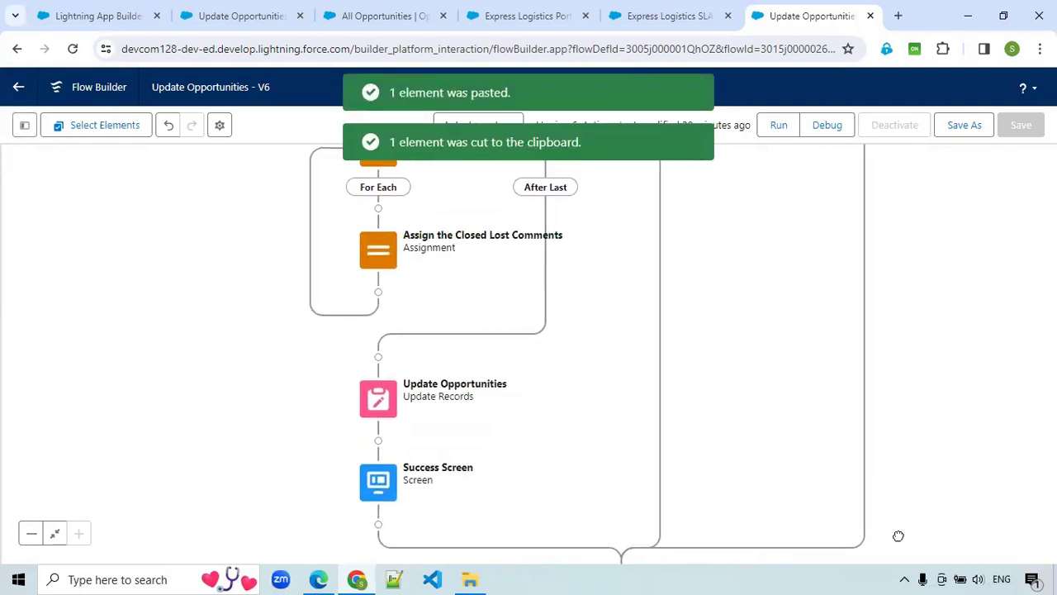
{"action": "left_click_drag", "start_coordinate": [952, 360], "coordinate": [918, 503]}
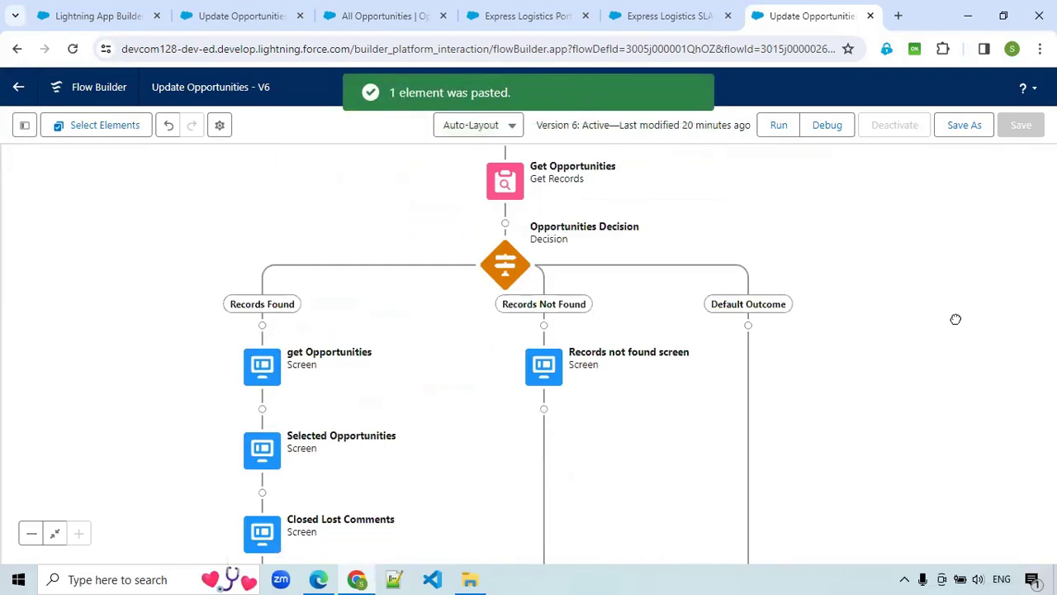
{"action": "left_click", "coordinate": [965, 124]}
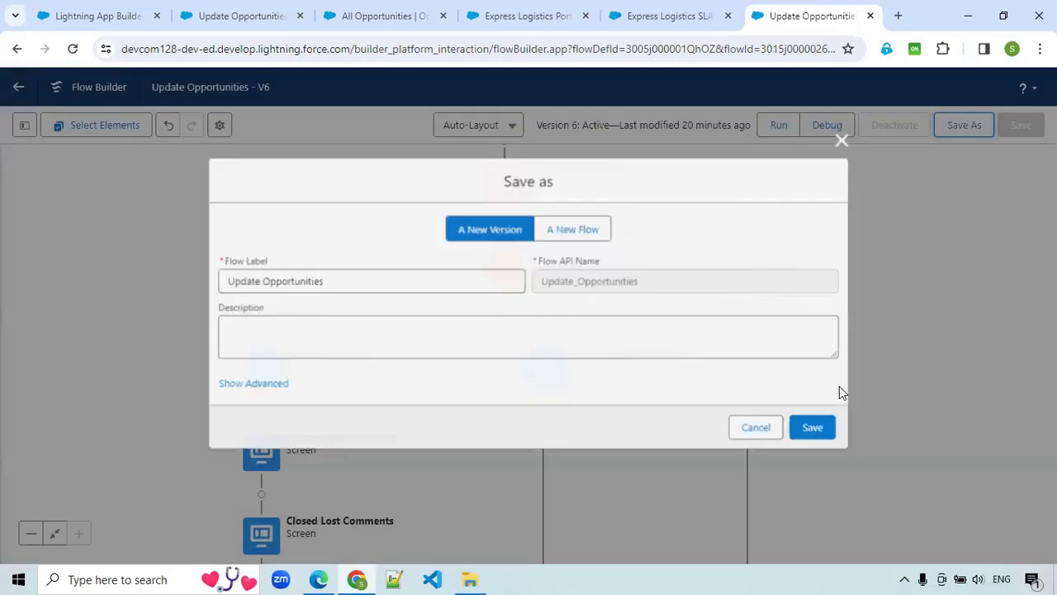
{"action": "left_click", "coordinate": [831, 430]}
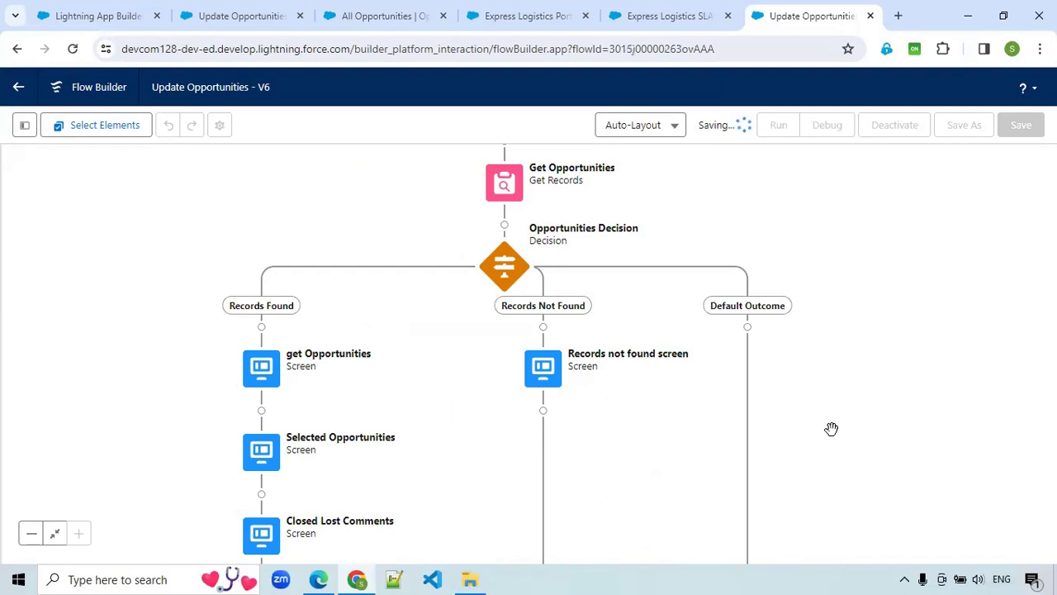
{"action": "left_click_drag", "start_coordinate": [849, 372], "coordinate": [864, 344]}
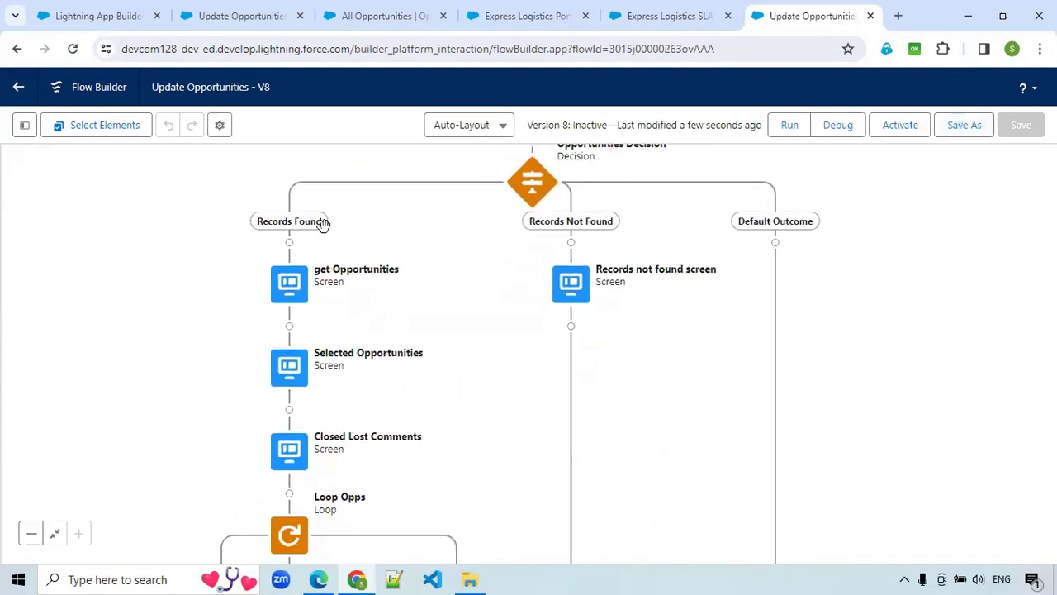
Start a debug run of the latest saved version of the Update Opportunities flow with the default debug options
{"action": "left_click_drag", "start_coordinate": [208, 424], "coordinate": [219, 285]}
{"action": "left_click_drag", "start_coordinate": [153, 375], "coordinate": [174, 289]}
{"action": "left_click_drag", "start_coordinate": [148, 373], "coordinate": [157, 487]}
{"action": "left_click_drag", "start_coordinate": [623, 331], "coordinate": [663, 515]}
{"action": "left_click_drag", "start_coordinate": [734, 289], "coordinate": [728, 415]}
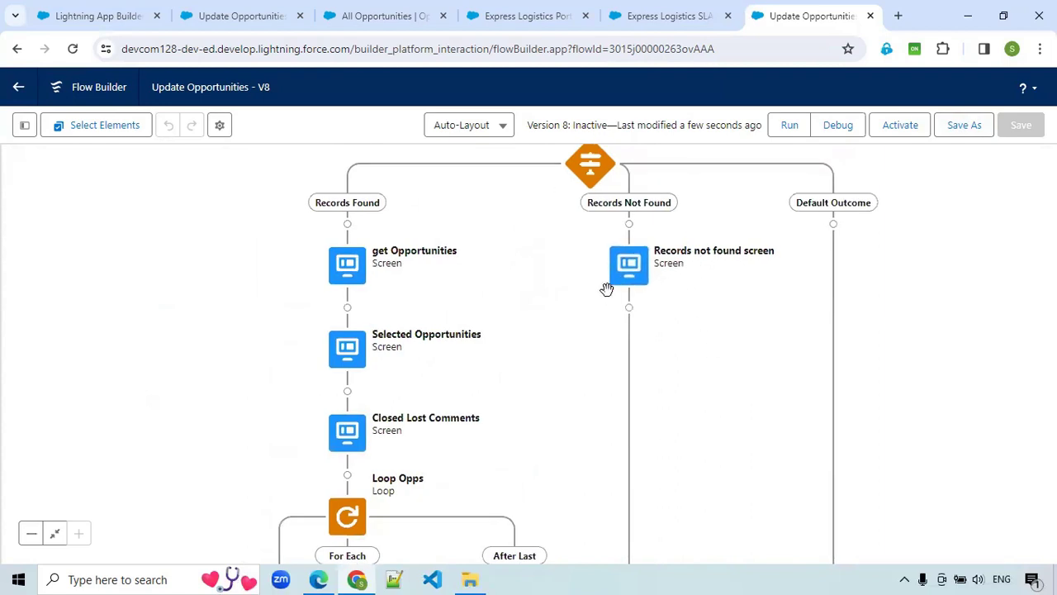
{"action": "left_click_drag", "start_coordinate": [913, 347], "coordinate": [922, 255]}
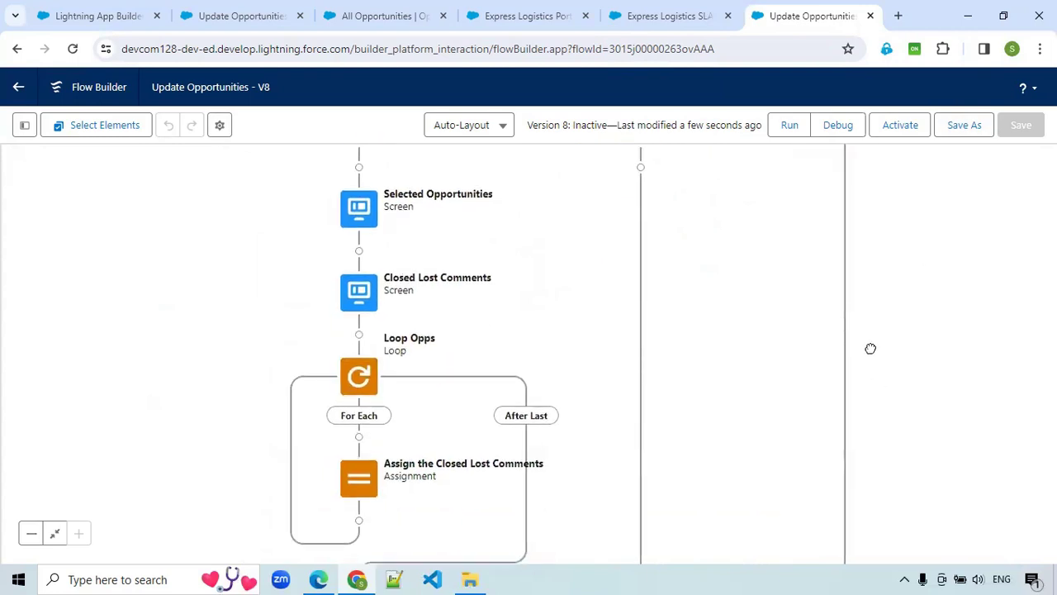
{"action": "left_click", "coordinate": [851, 134]}
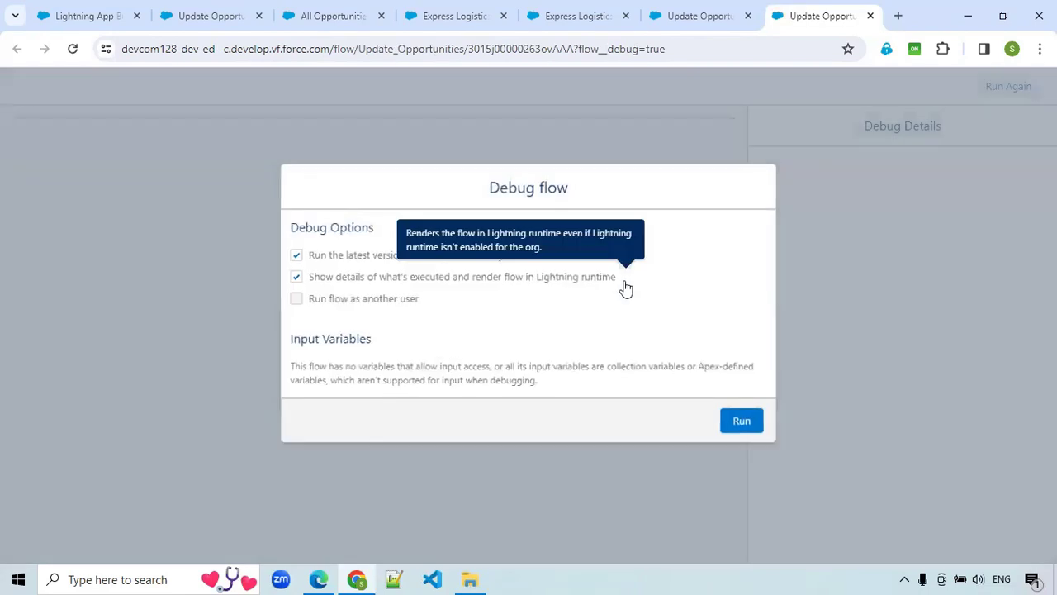
{"action": "left_click", "coordinate": [751, 427]}
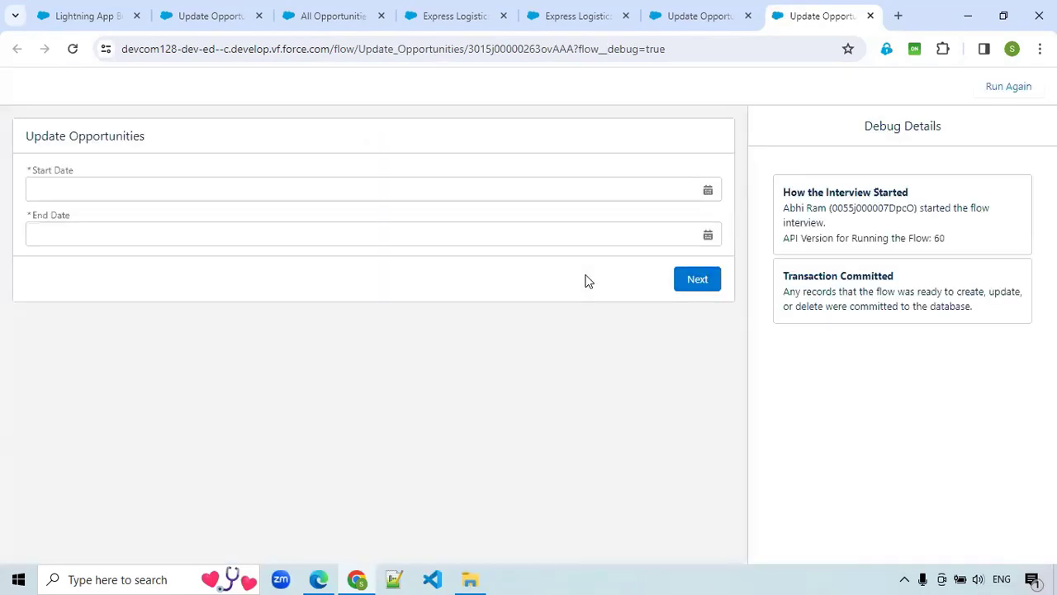
Set the debug run's Start Date to 01-Mar-2024 and End Date to 01-Apr-2024, and continue to the opportunities screen
{"action": "left_click", "coordinate": [712, 192]}
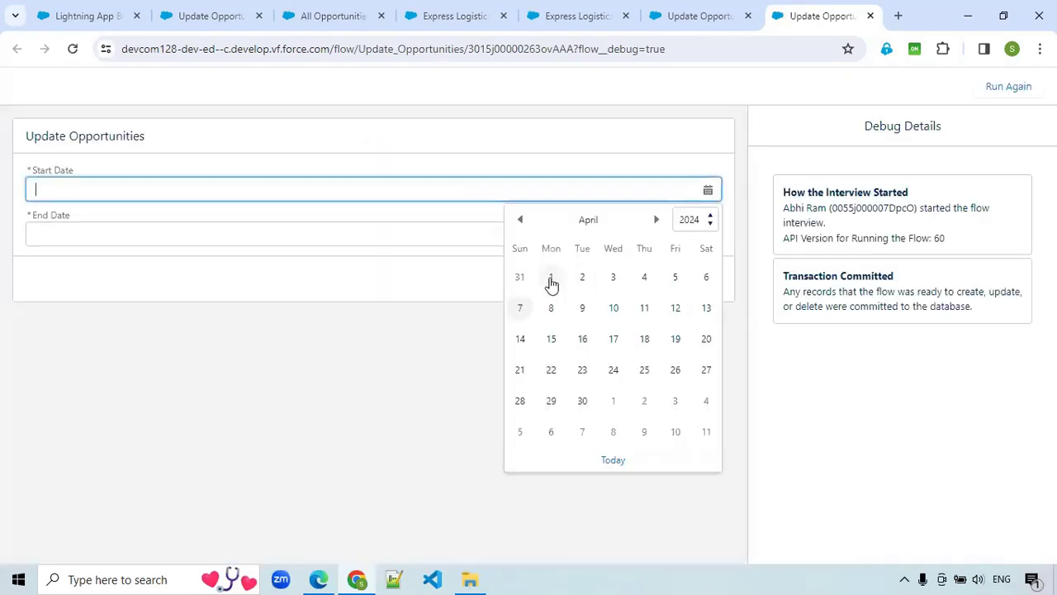
{"action": "left_click", "coordinate": [520, 220]}
{"action": "left_click", "coordinate": [675, 273]}
{"action": "left_click", "coordinate": [707, 235]}
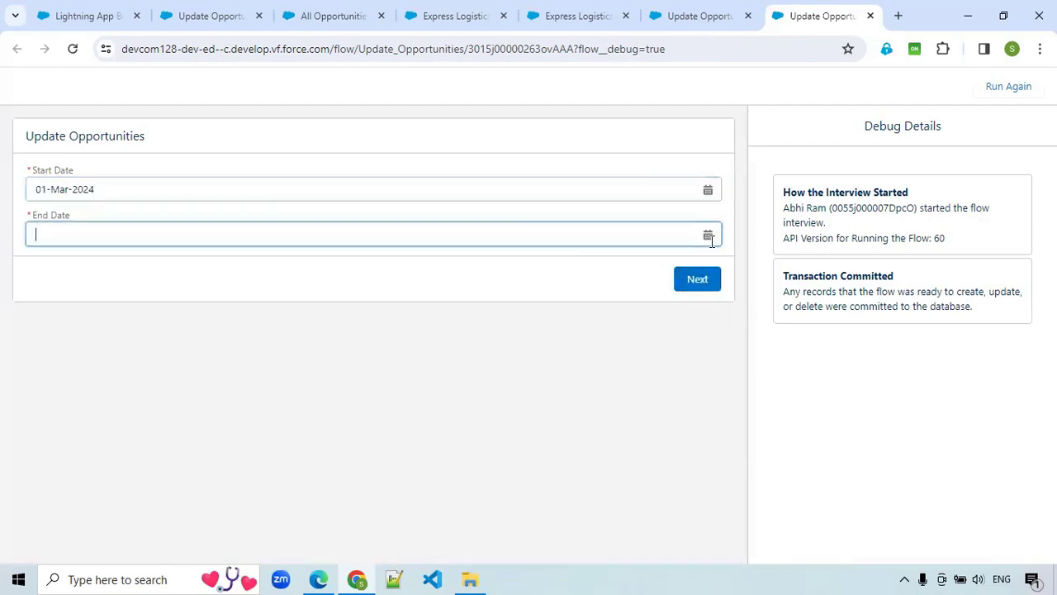
{"action": "left_click", "coordinate": [552, 323]}
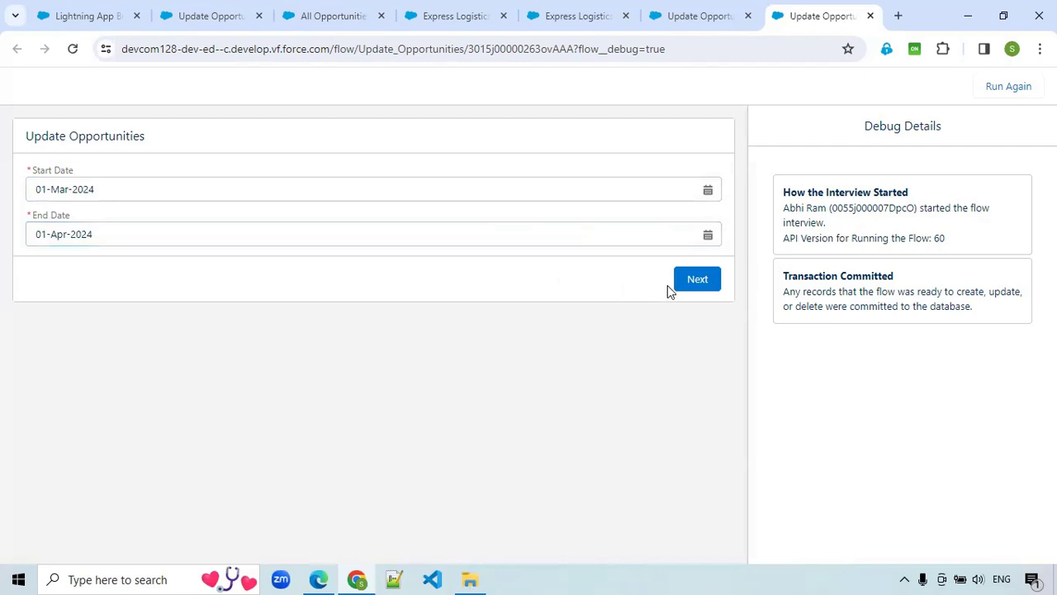
{"action": "left_click", "coordinate": [715, 286]}
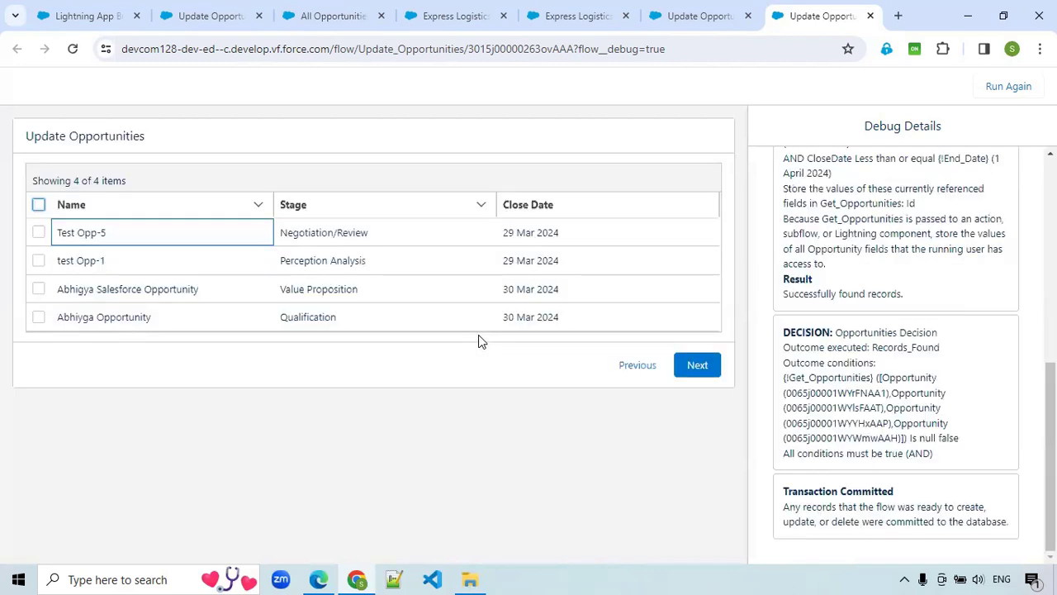
Return to the date entry screen, set the Start Date to 28-Mar-2024 and continue to the opportunities screen
{"action": "left_click", "coordinate": [636, 366]}
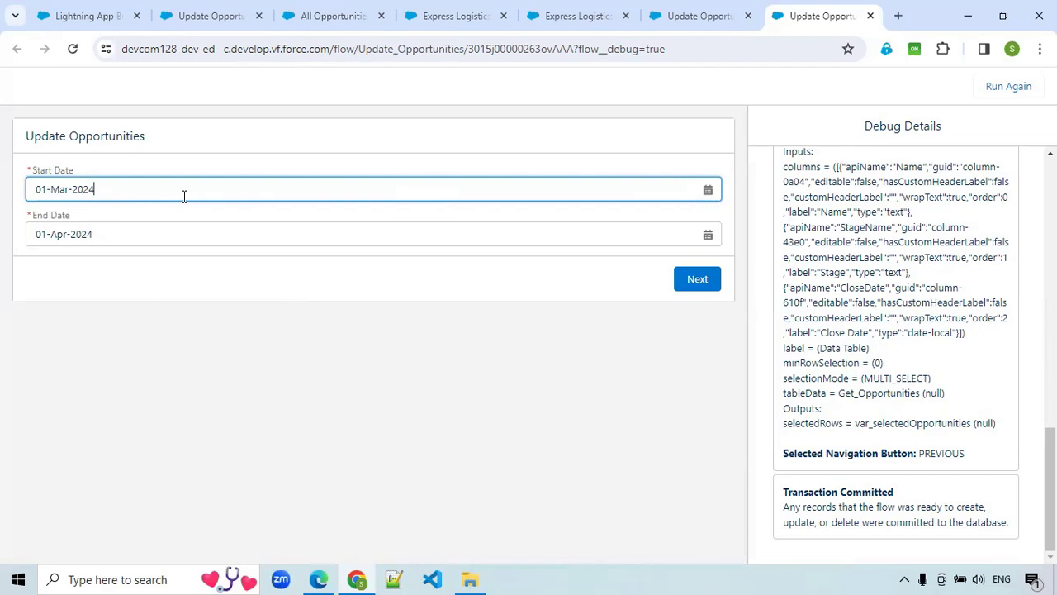
{"action": "left_click", "coordinate": [65, 189]}
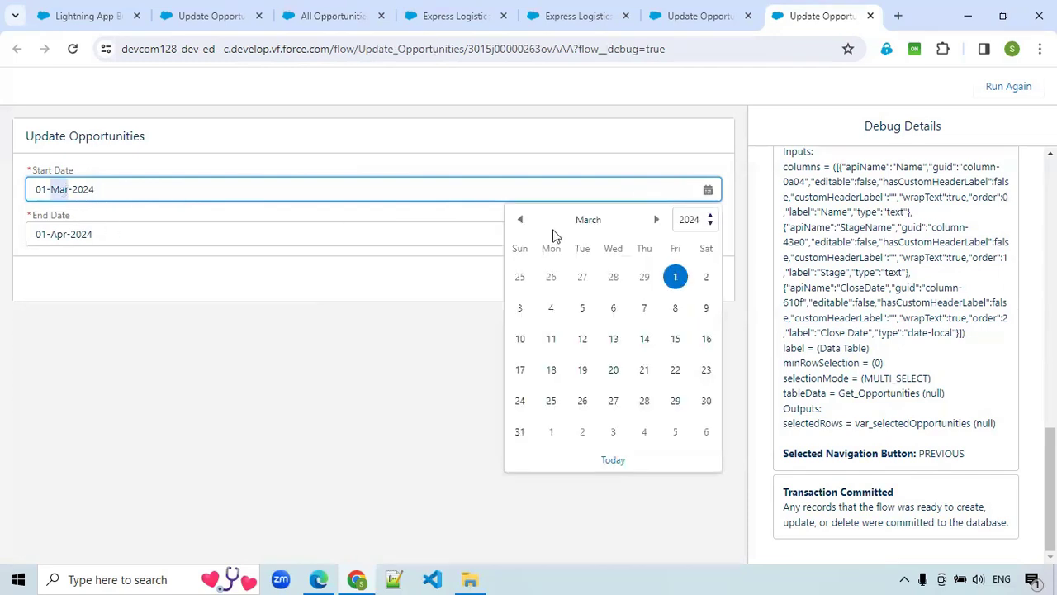
{"action": "left_click", "coordinate": [645, 401]}
{"action": "left_click", "coordinate": [696, 278]}
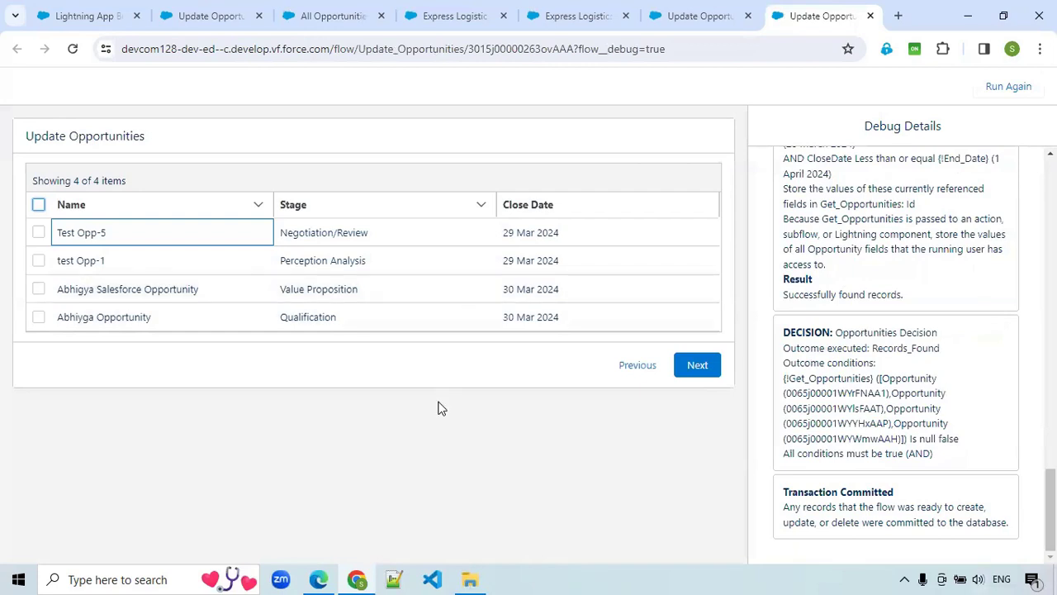
Return to the dates, set the Start Date to 01-Apr-2024 to test the no-records path, and finish the debug run
{"action": "left_click", "coordinate": [638, 364]}
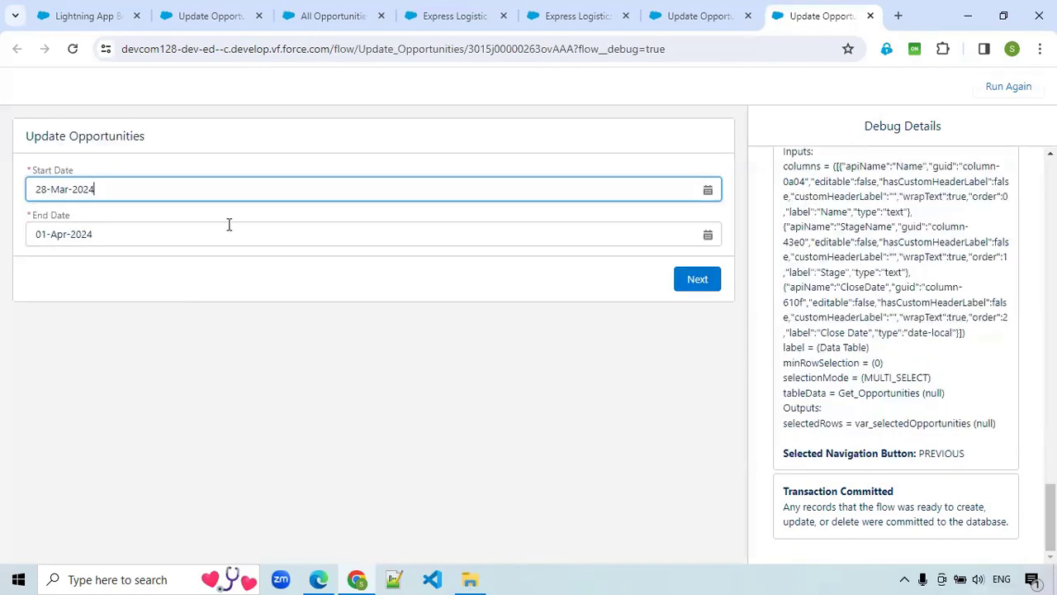
{"action": "left_click", "coordinate": [706, 190]}
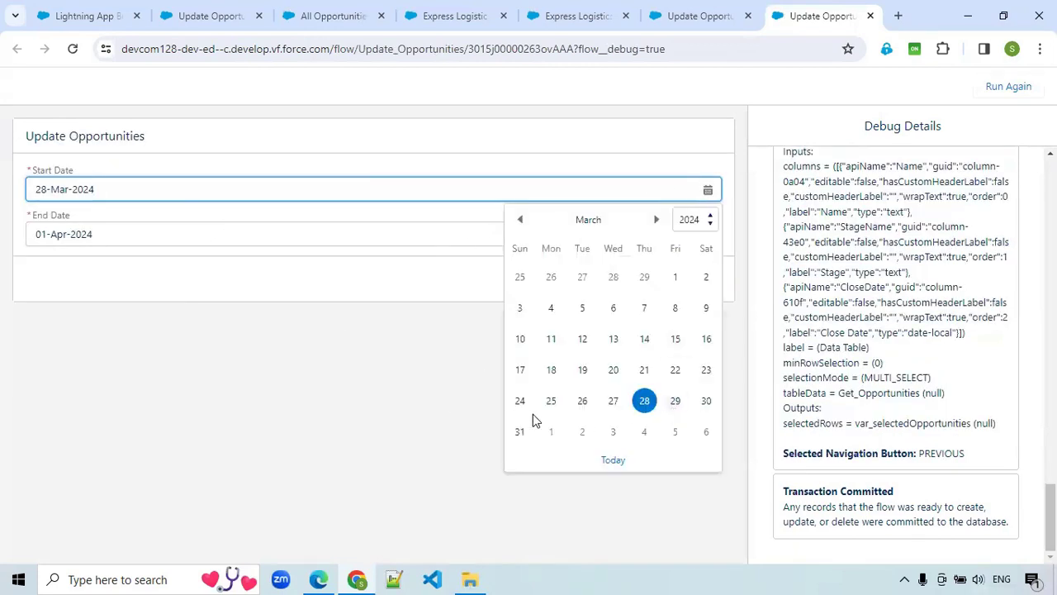
{"action": "left_click", "coordinate": [550, 437]}
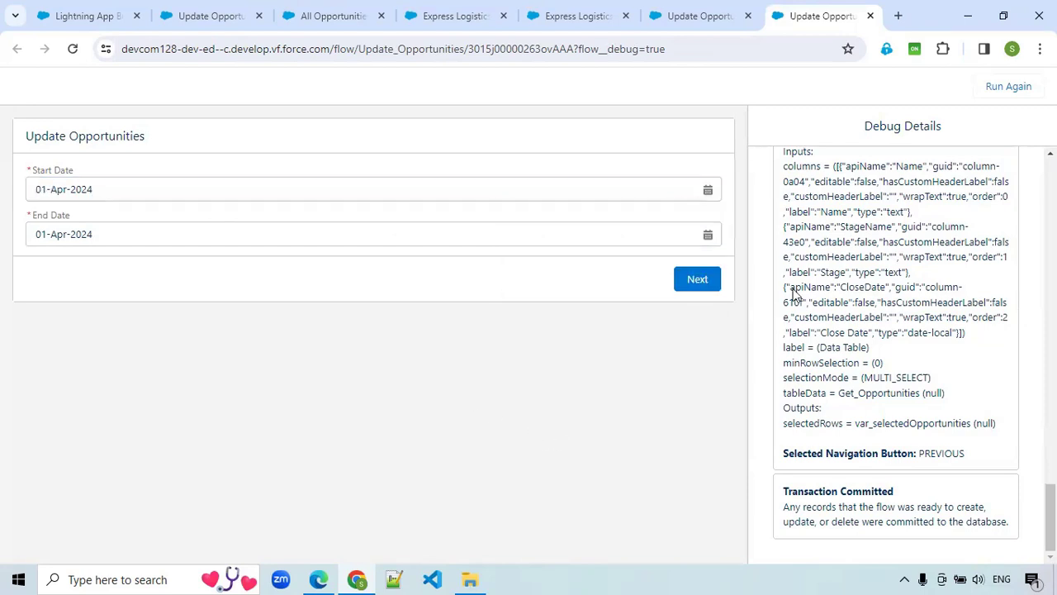
{"action": "left_click", "coordinate": [699, 282]}
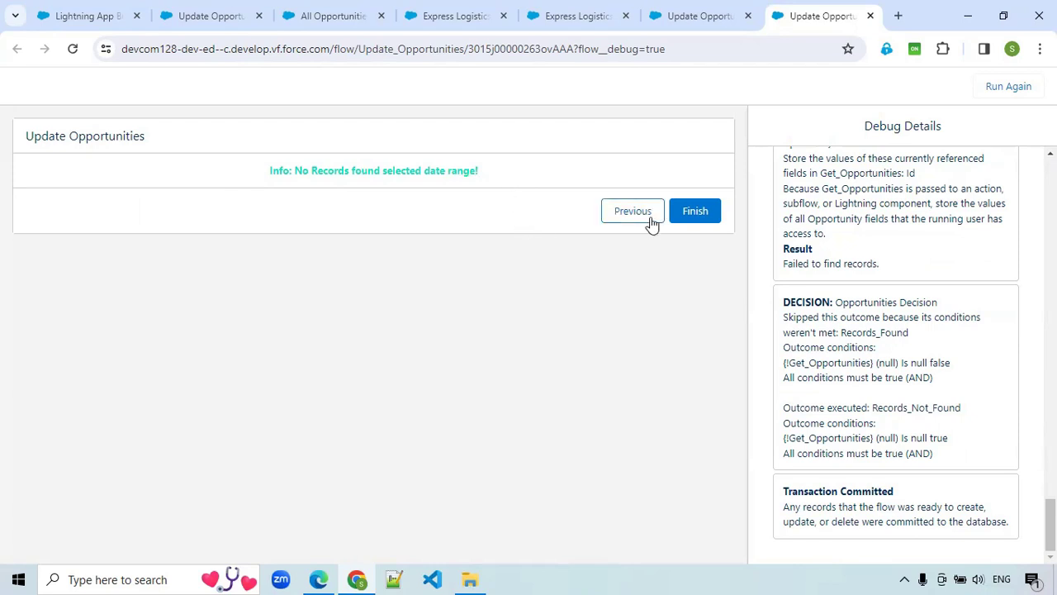
{"action": "left_click", "coordinate": [694, 225]}
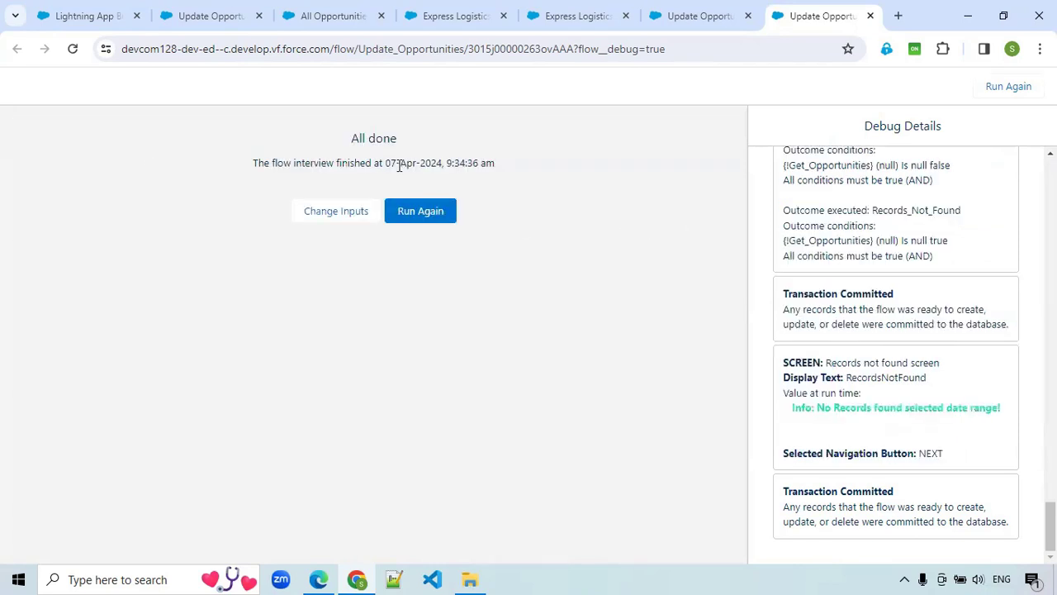
Activate version 8 of the Update Opportunities flow and reload the Update Opportunities page in the Lightning app
{"action": "left_click", "coordinate": [708, 17]}
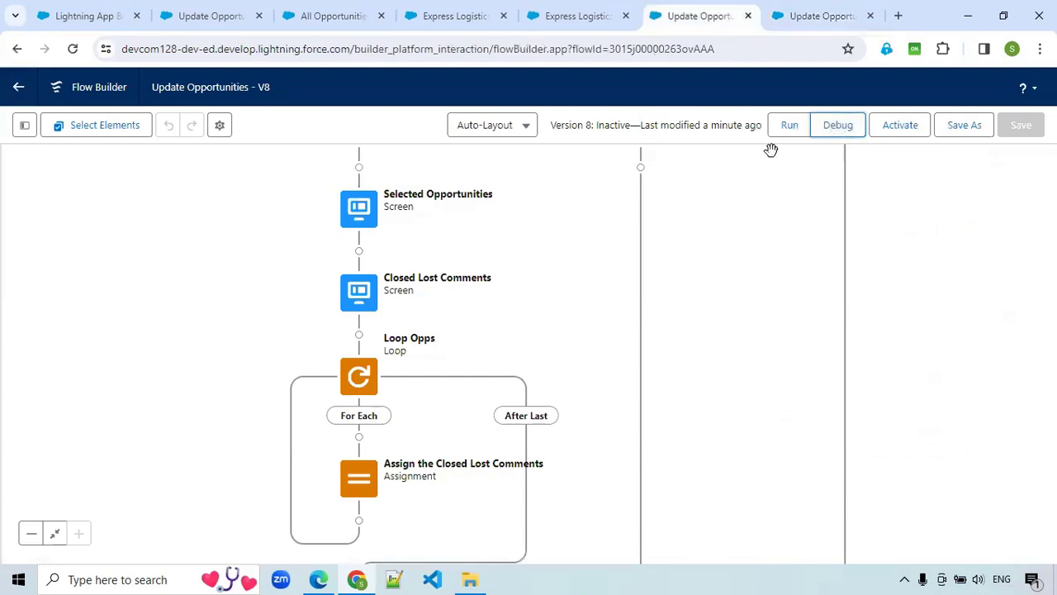
{"action": "left_click", "coordinate": [890, 136]}
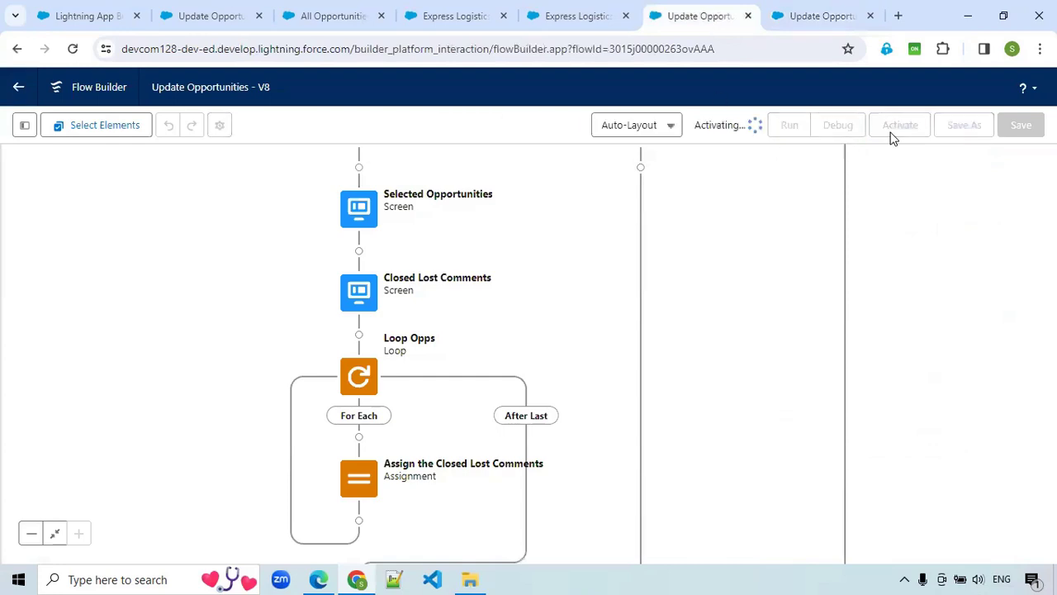
{"action": "left_click", "coordinate": [435, 17]}
{"action": "left_click", "coordinate": [231, 11]}
{"action": "left_click", "coordinate": [342, 11]}
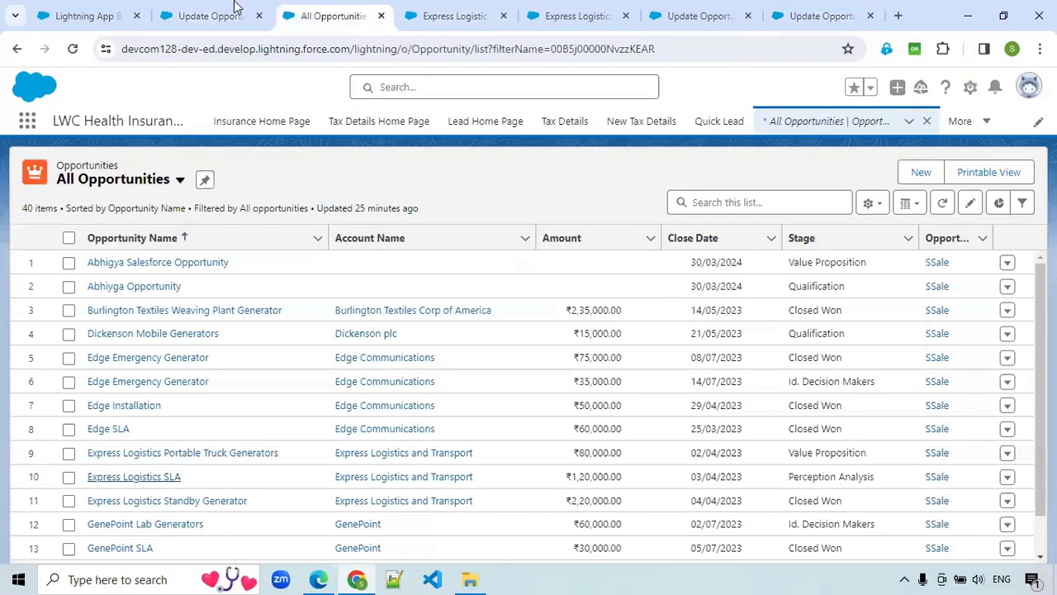
{"action": "left_click", "coordinate": [234, 10]}
{"action": "left_click", "coordinate": [73, 50]}
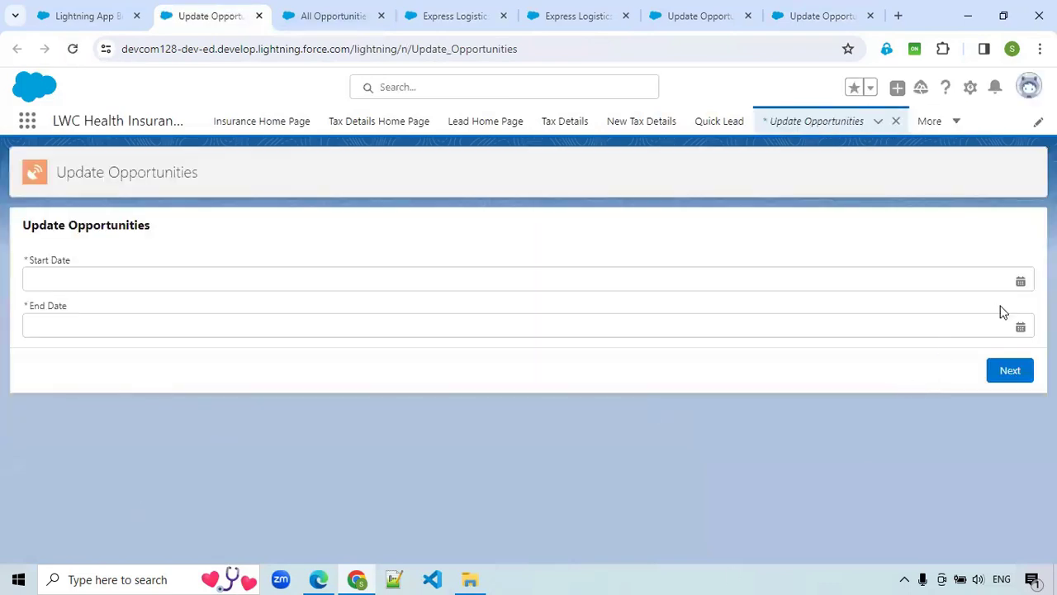
Submit a date range from 31-Mar-2024 to 01-May-2024 on the Update Opportunities page, and return to the date entry screen
{"action": "left_click", "coordinate": [1021, 281]}
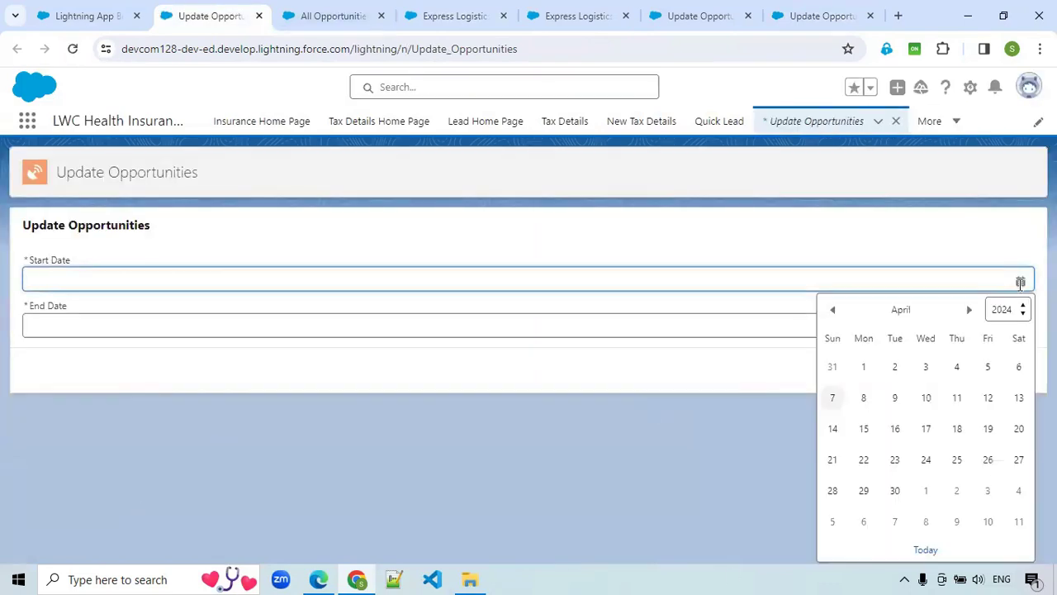
{"action": "left_click", "coordinate": [834, 367]}
{"action": "left_click", "coordinate": [1021, 328]}
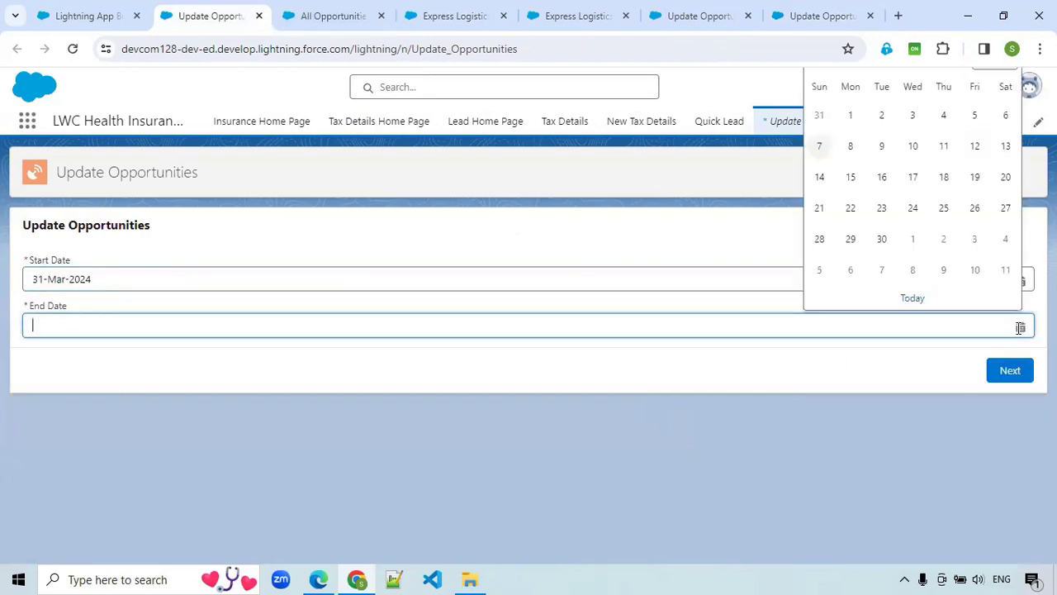
{"action": "left_click", "coordinate": [913, 241]}
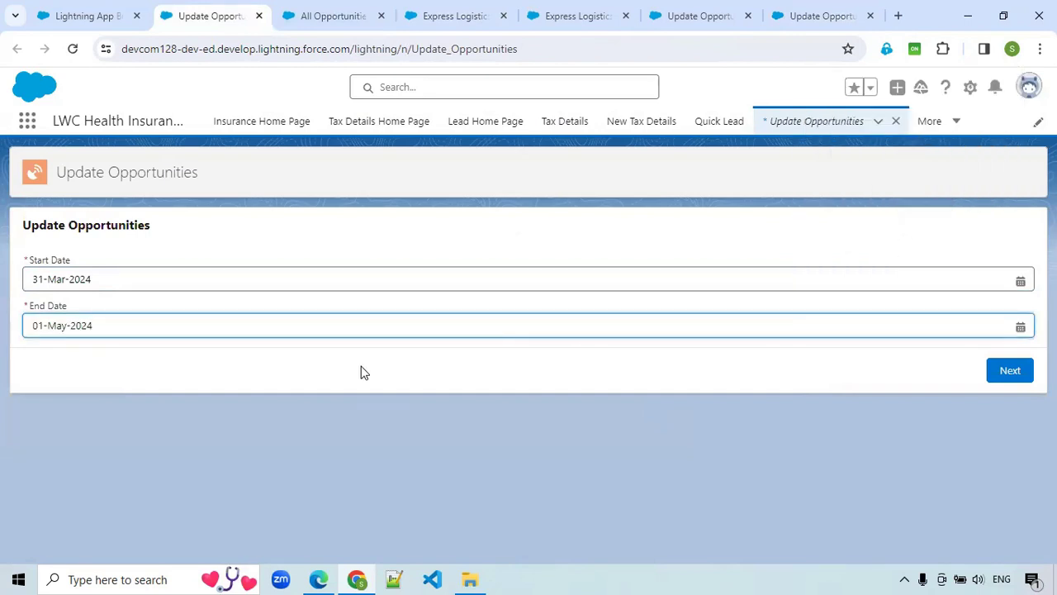
{"action": "left_click", "coordinate": [1010, 371]}
{"action": "left_click", "coordinate": [945, 455]}
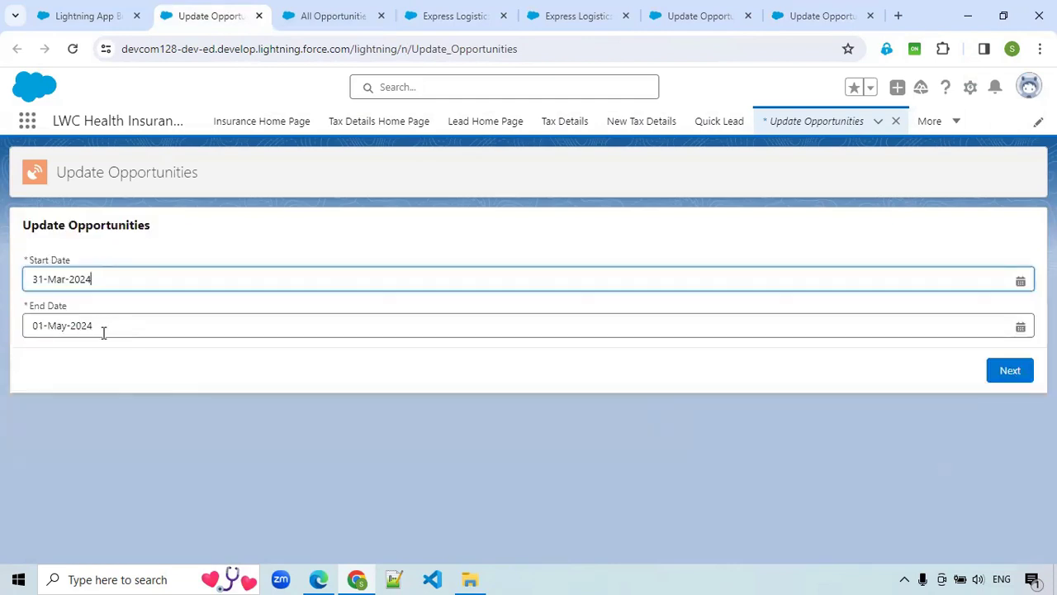
Set the End Date to 01-Apr-2024 and submit the range, going back once to resubmit the same dates
{"action": "left_click", "coordinate": [103, 332]}
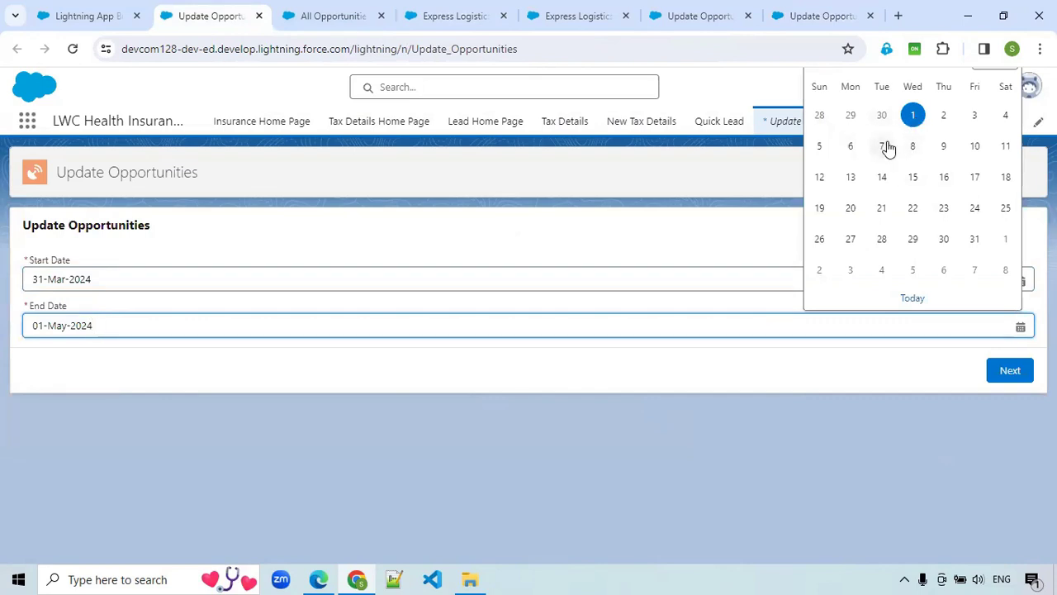
{"action": "left_click", "coordinate": [767, 460]}
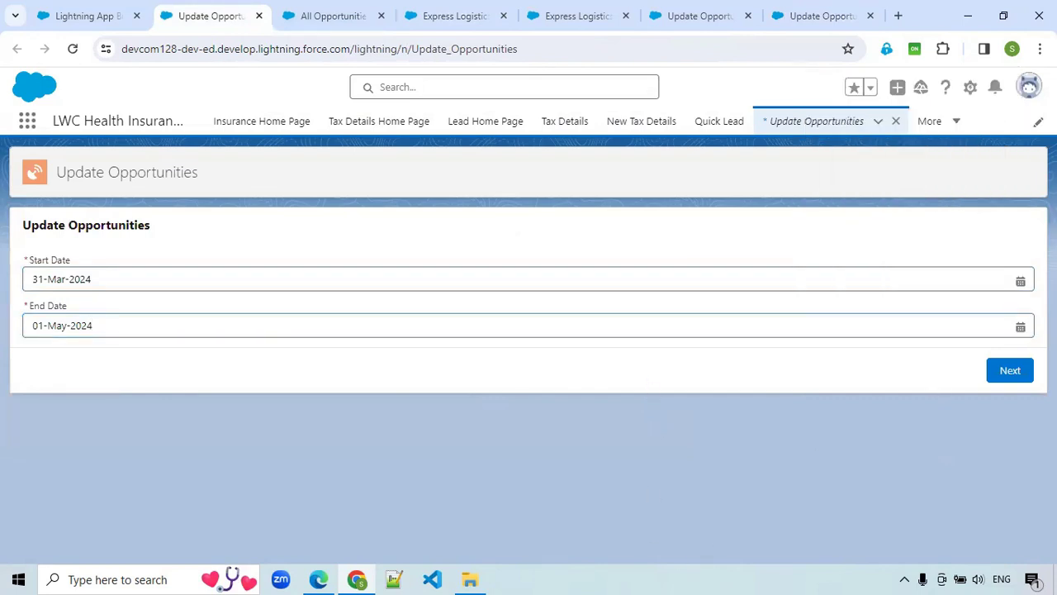
{"action": "left_click", "coordinate": [993, 323]}
{"action": "double_click", "coordinate": [54, 326]}
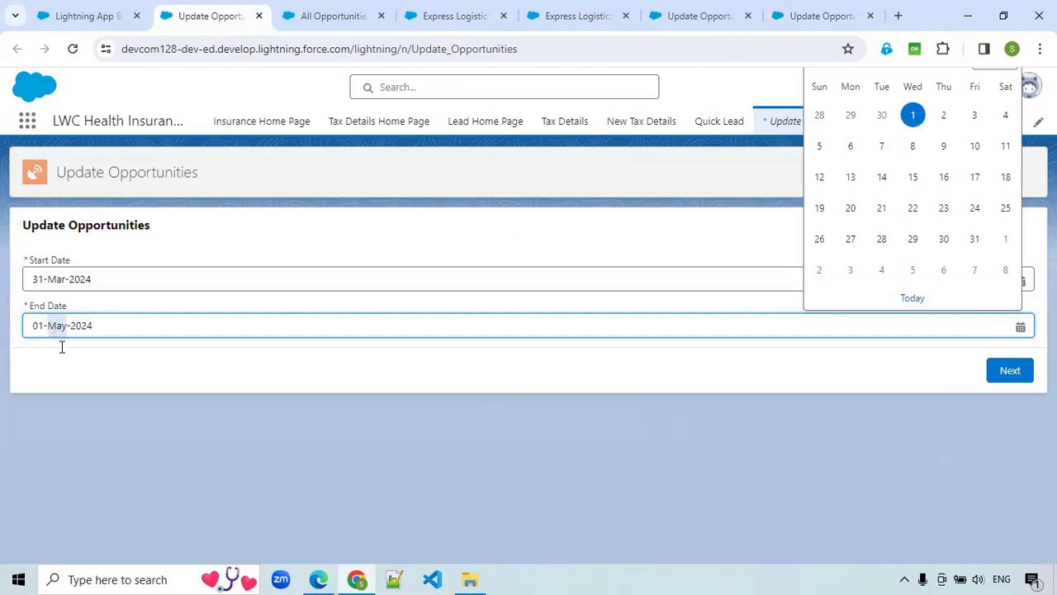
{"action": "type", "text": "APR"}
{"action": "key", "text": "BackSpace"}
{"action": "key", "text": "BackSpace"}
{"action": "type", "text": "pr"}
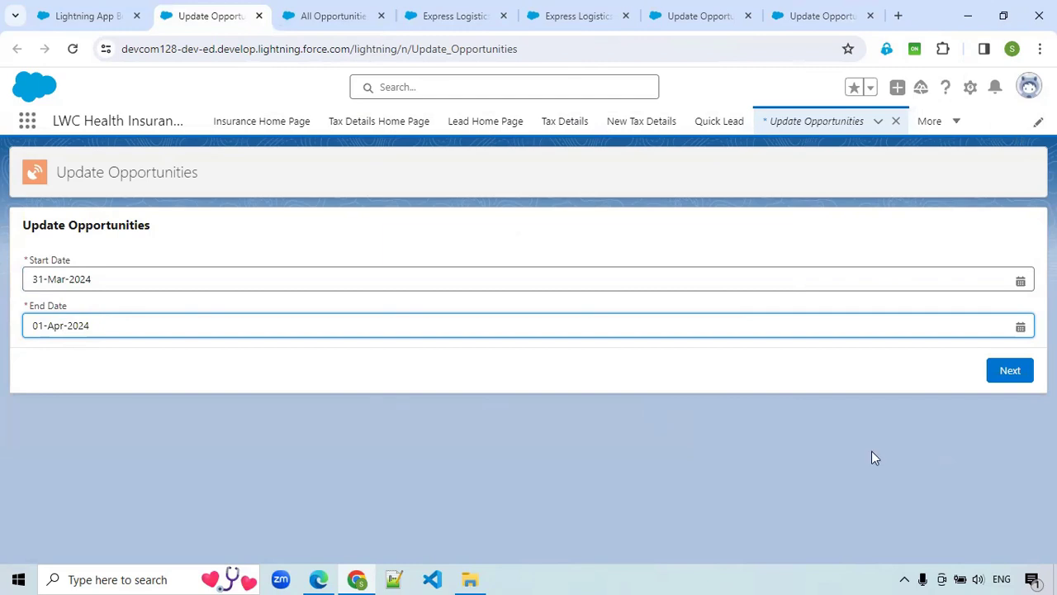
{"action": "left_click", "coordinate": [1021, 369]}
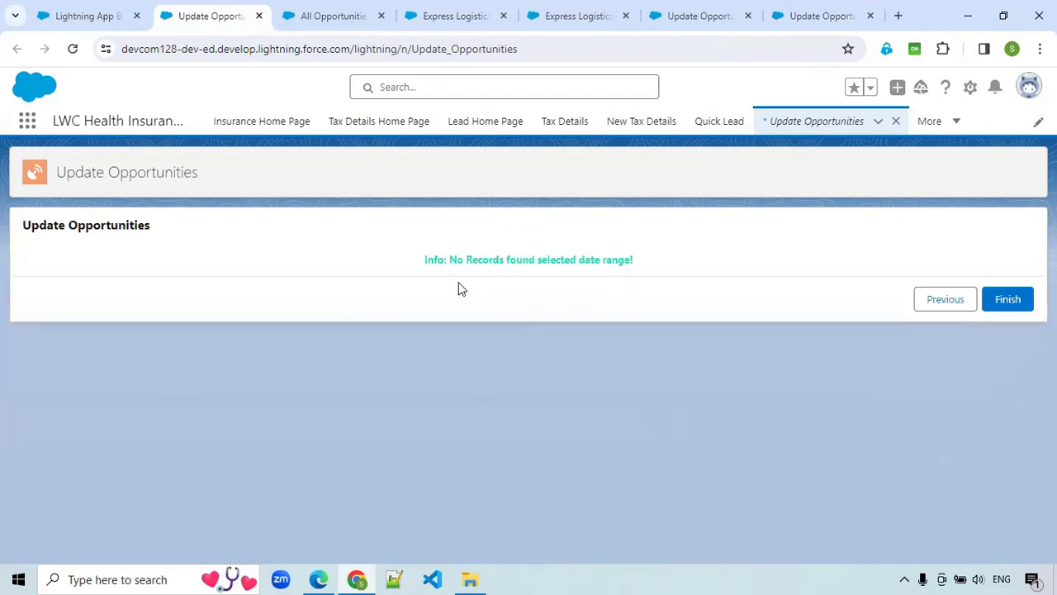
{"action": "left_click", "coordinate": [922, 307]}
{"action": "left_click", "coordinate": [1022, 374]}
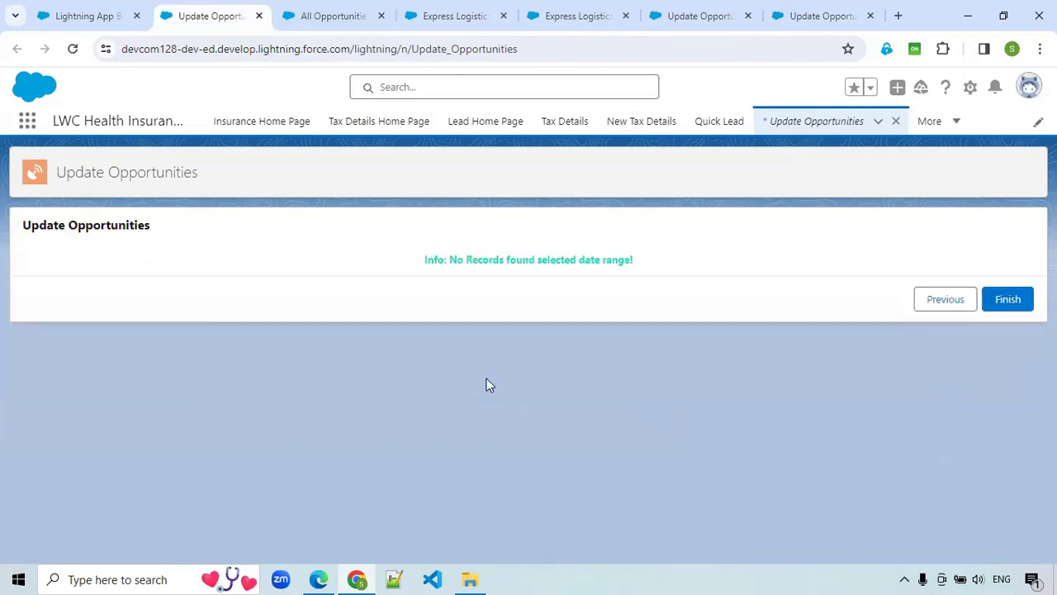